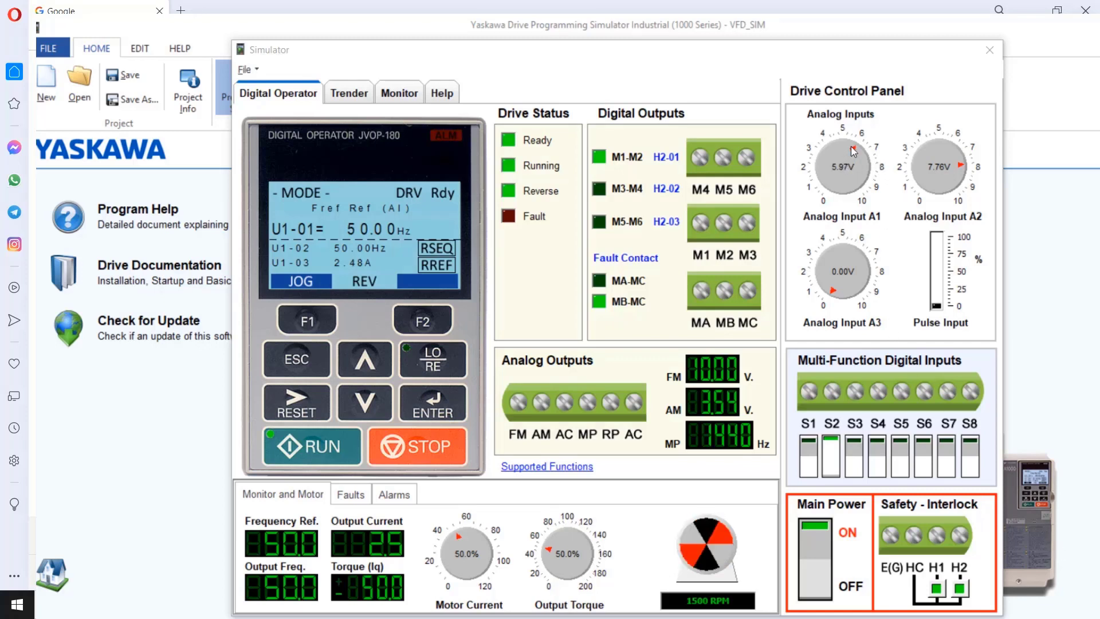
- Raise Analog Input A1 to 10.00 V in the simulator and switch the drive's main power off
drag(855, 150, 833, 201)
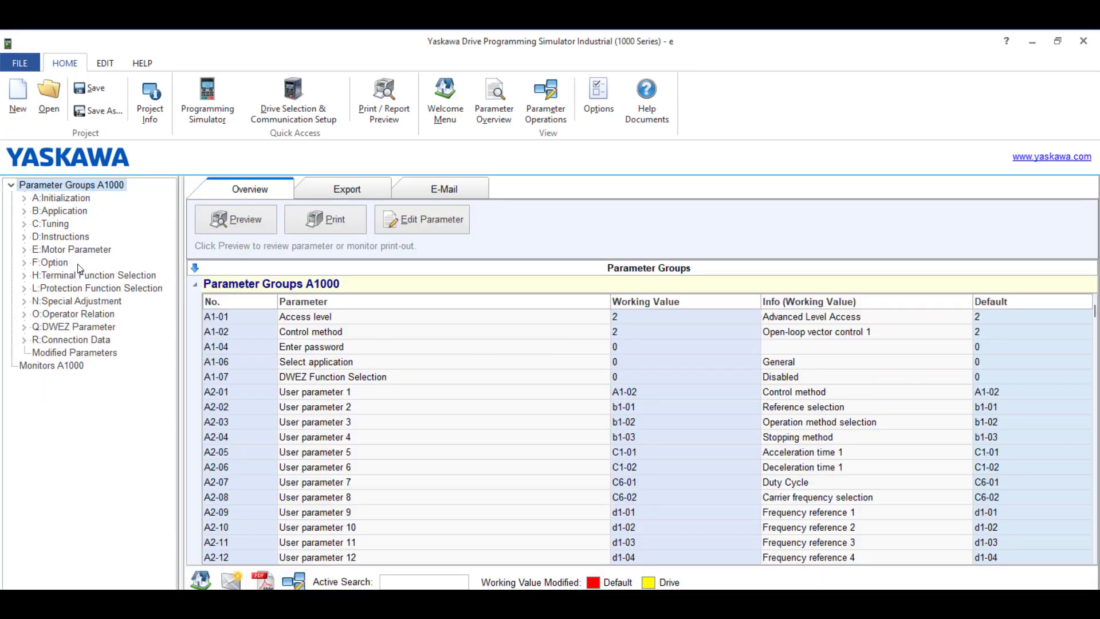
click(51, 262)
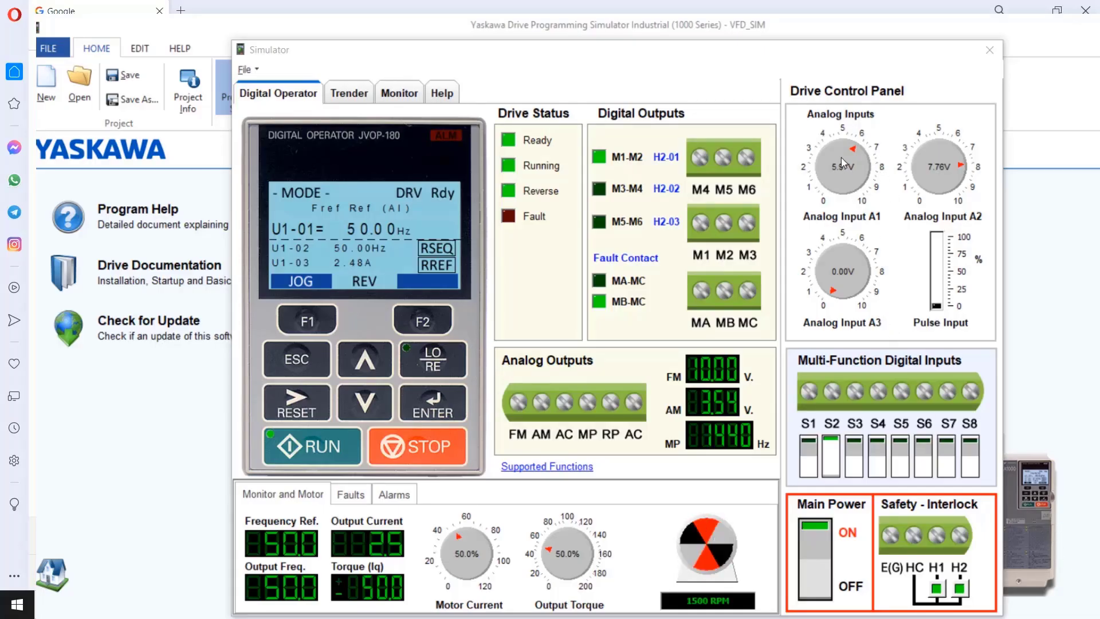
drag(855, 152, 833, 201)
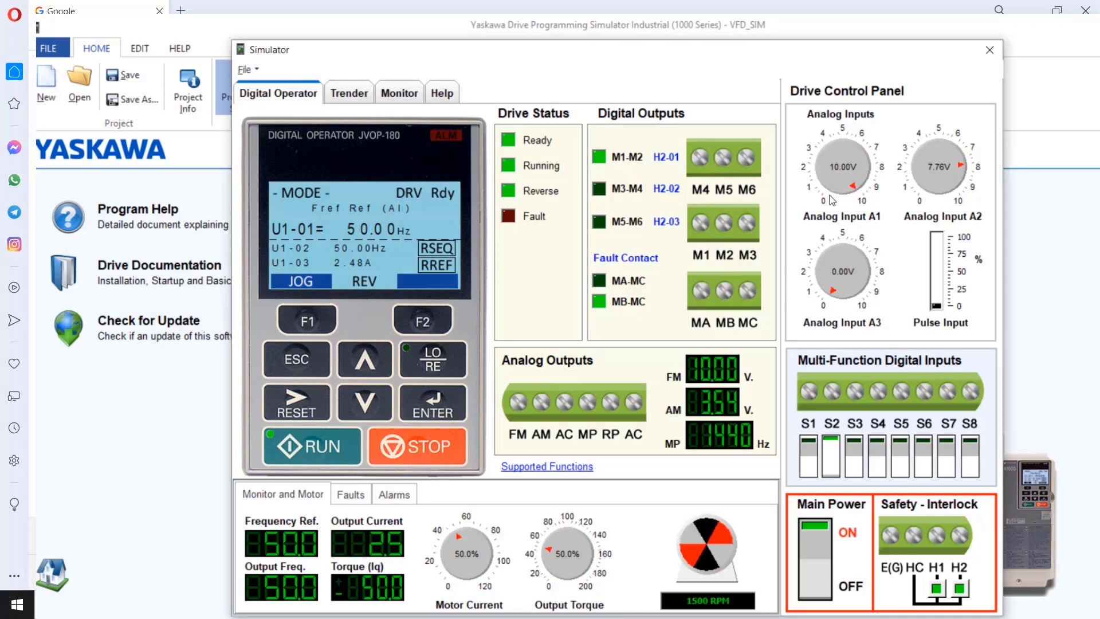
click(827, 564)
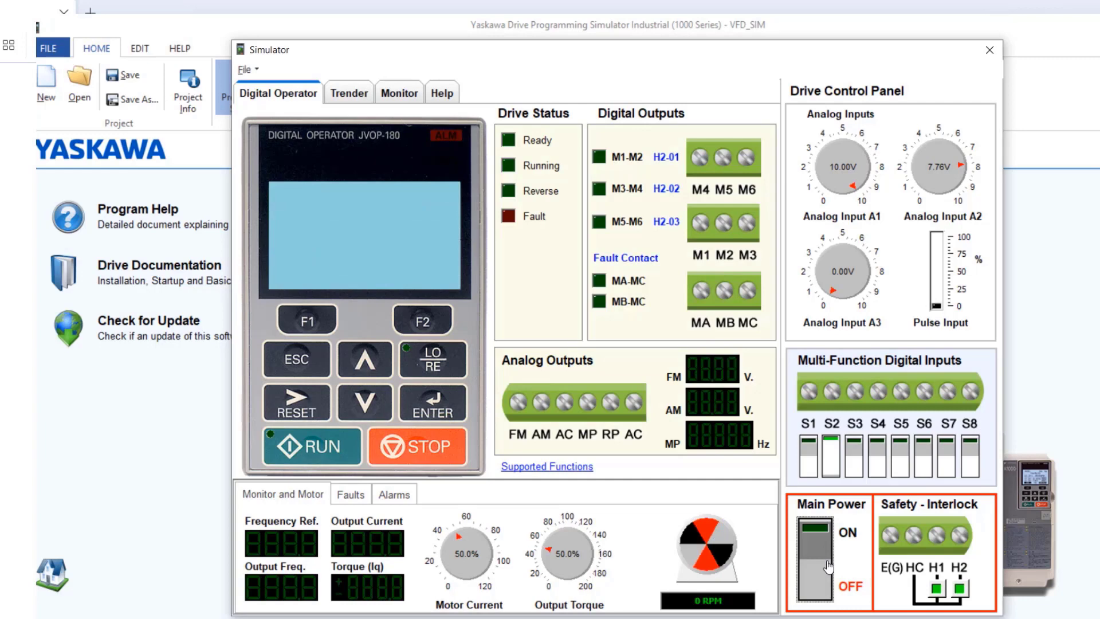
- Switch to the Opera browser, search Google for "yaskawa vfd simulator" and open Yaskawa's Programming Simulators page
key(alt+Tab)
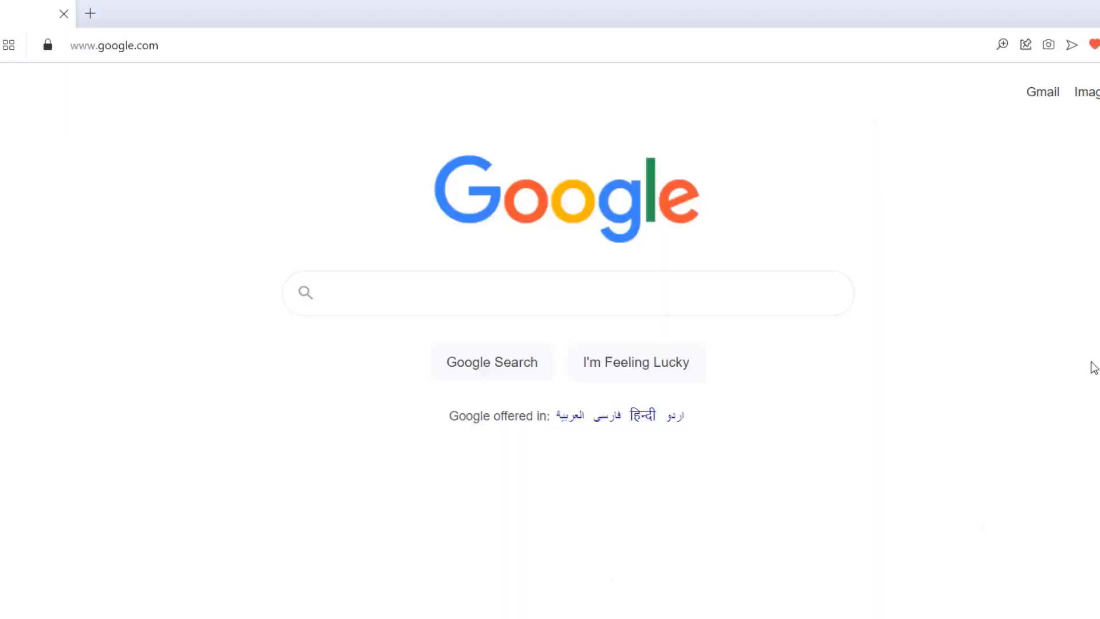
click(439, 280)
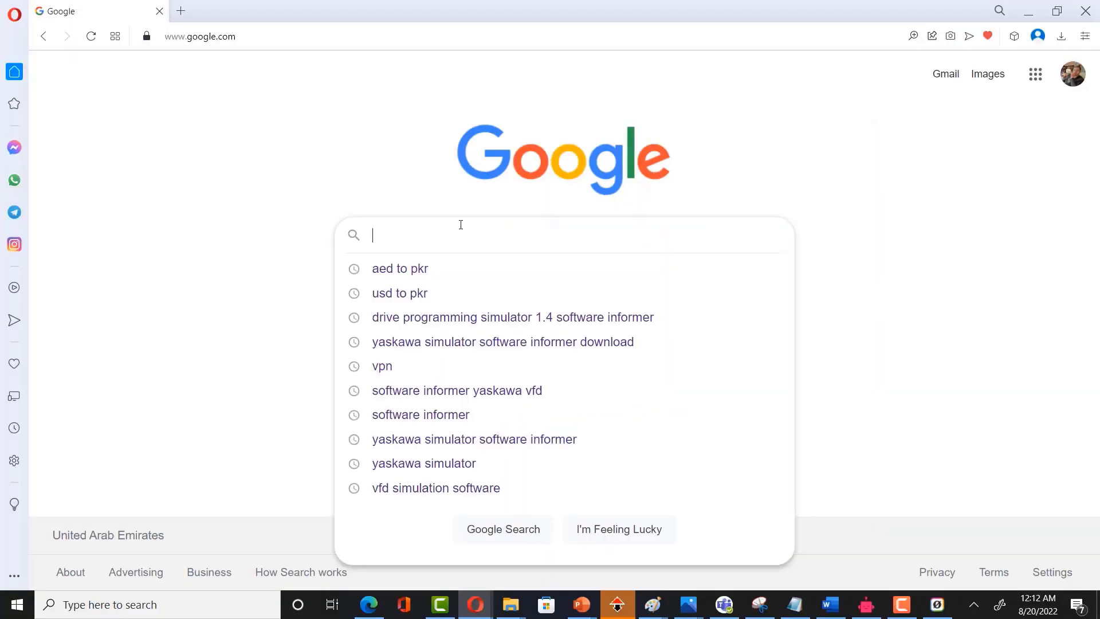
text(vfd yasa)
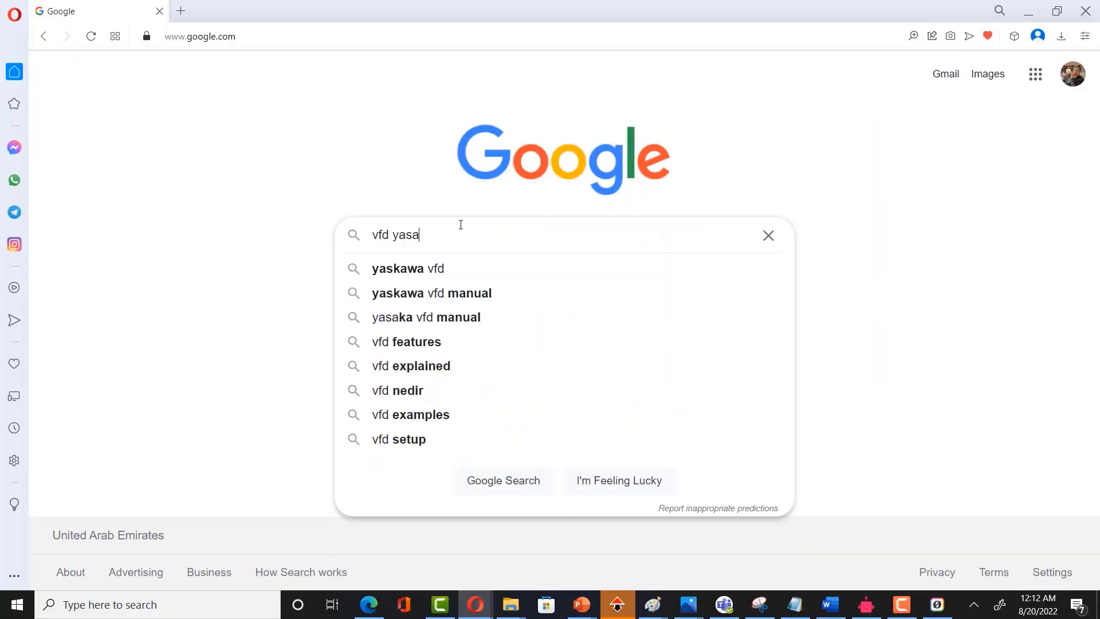
key(Down)
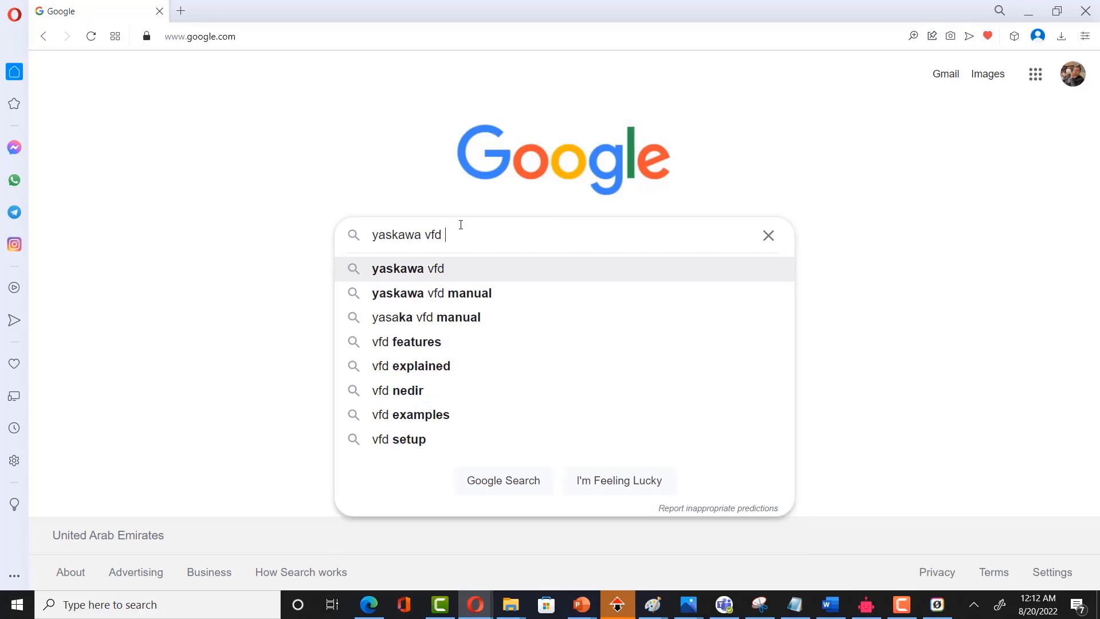
text(simulator)
key(Return)
click(298, 334)
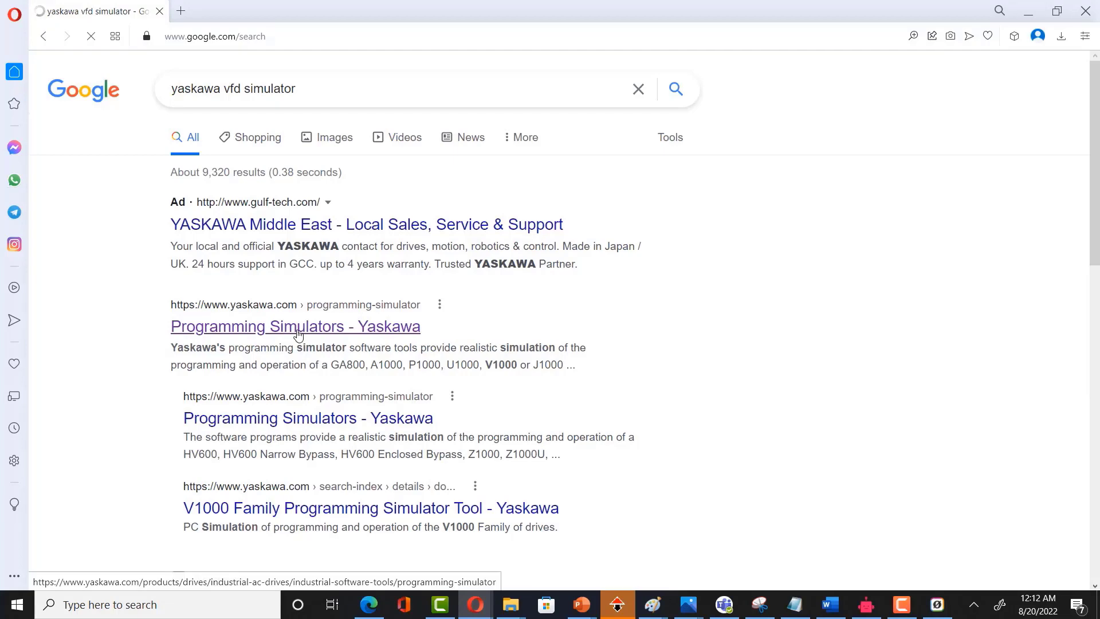
- Download the V1000 Programming Simulator file SW.V1000.01.zip from the Request Software section and close its download dialog
mouse_move(493, 399)
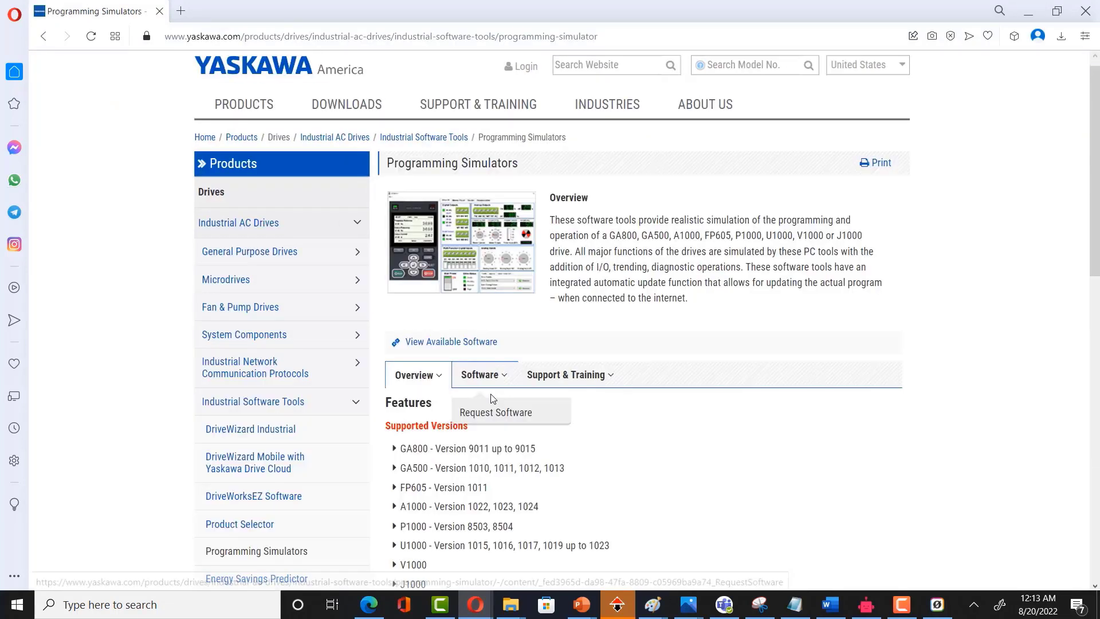
click(499, 413)
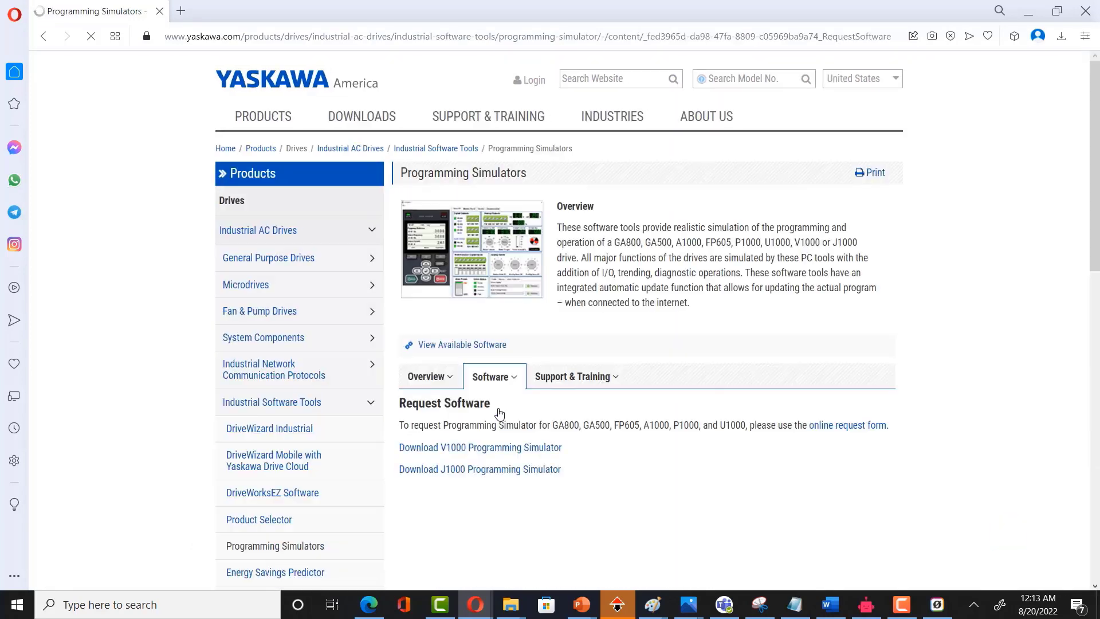
click(475, 452)
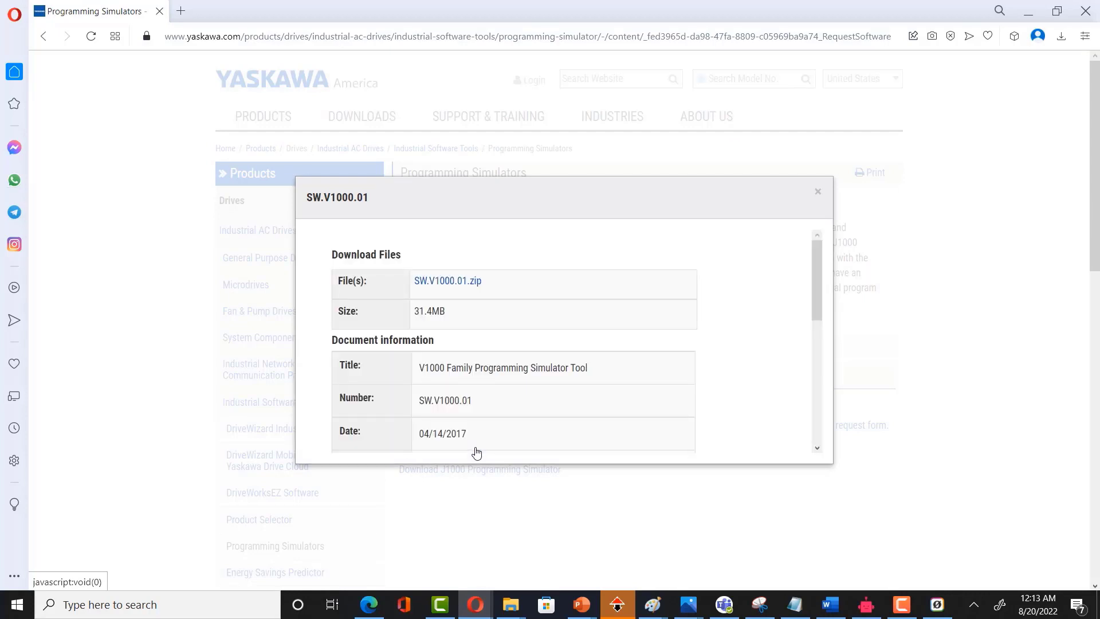
click(435, 270)
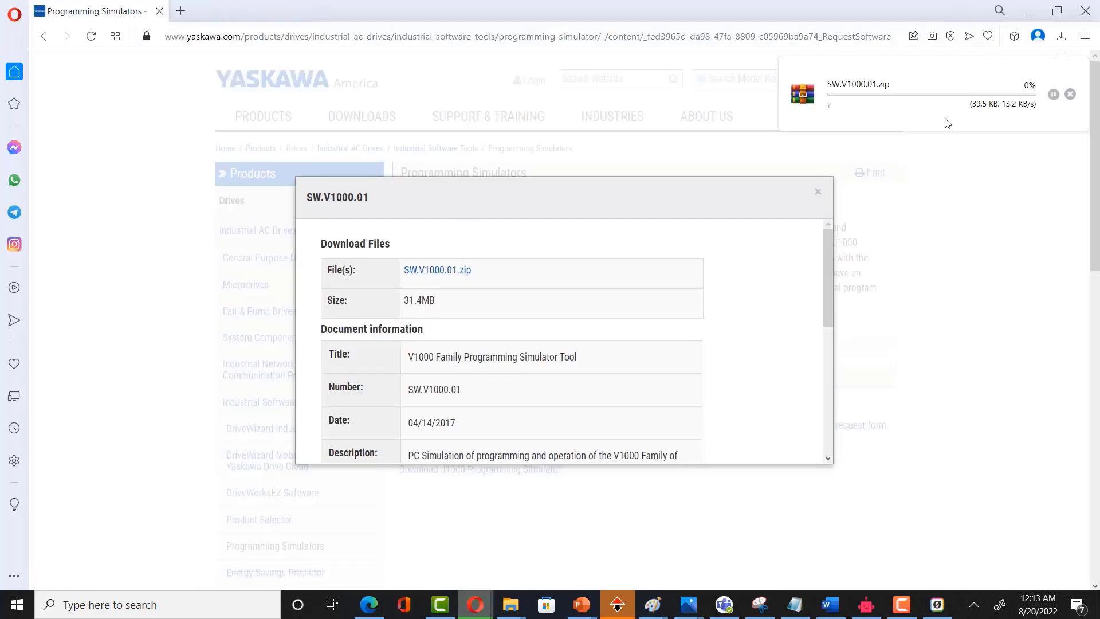
click(817, 192)
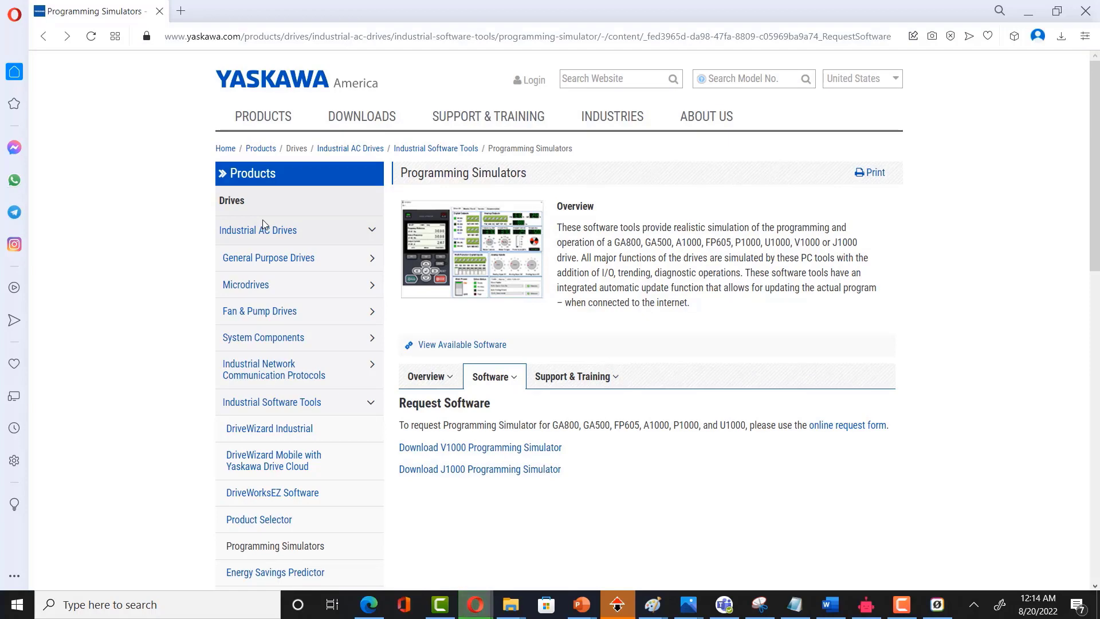
- In a new tab, search Google for "drive programming simulator 1.4 software informer" and open the Programming Simulator Download result
click(183, 12)
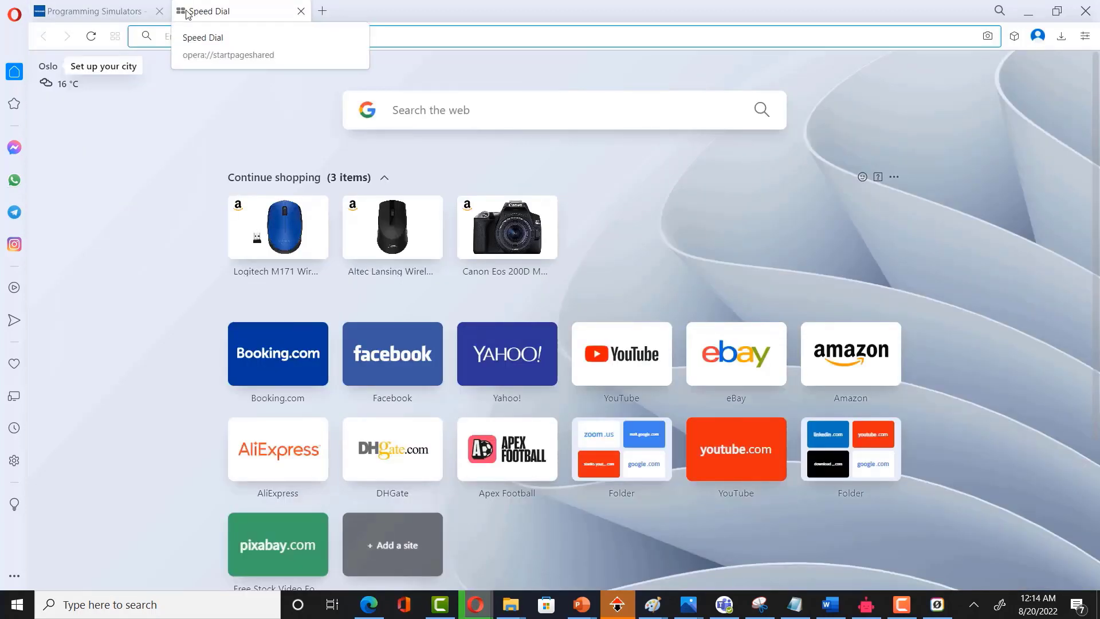
text(g)
key(Down)
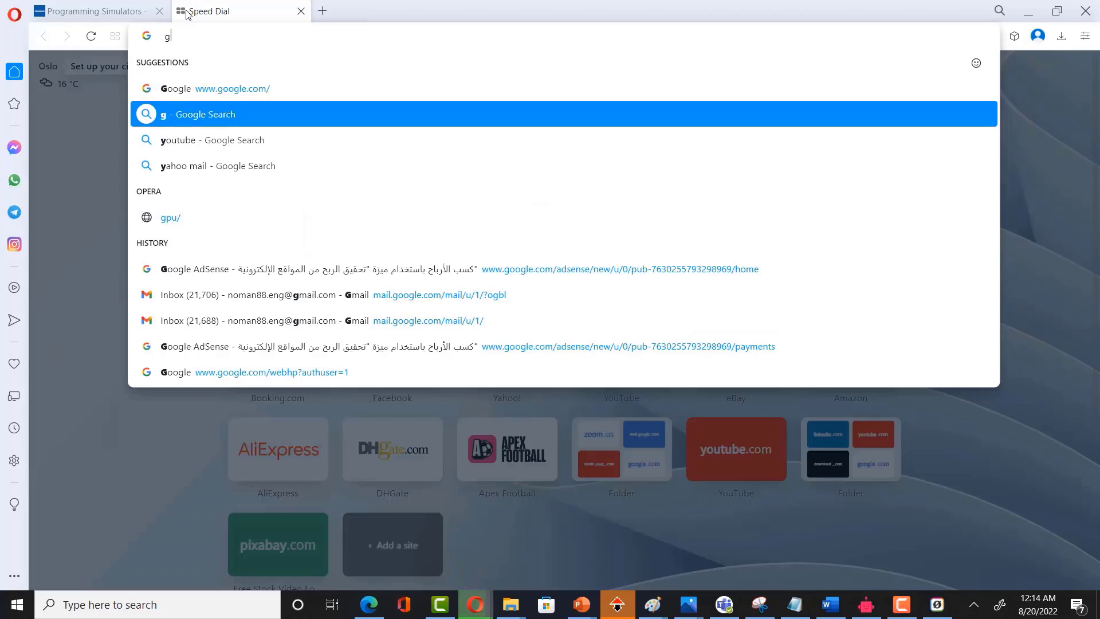
key(Up)
key(Return)
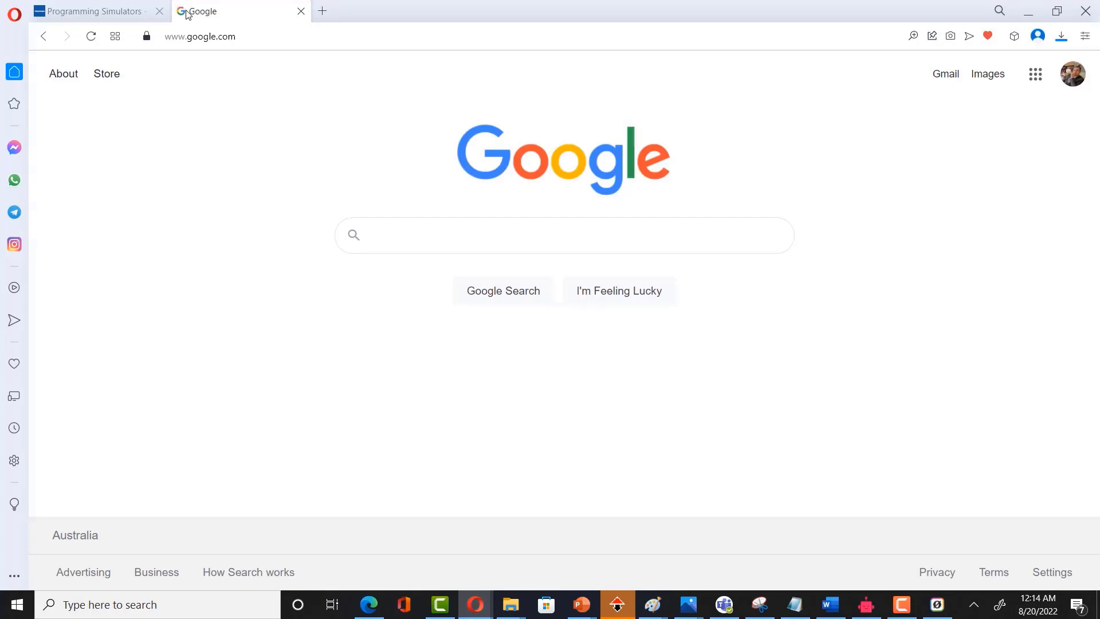
text(drive)
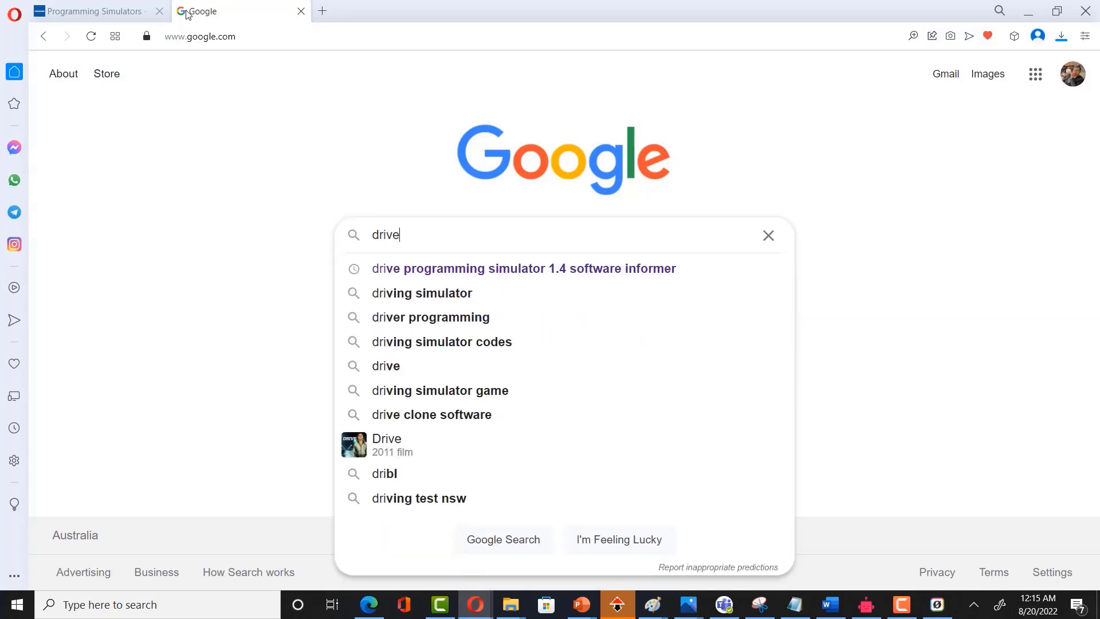
key(Down)
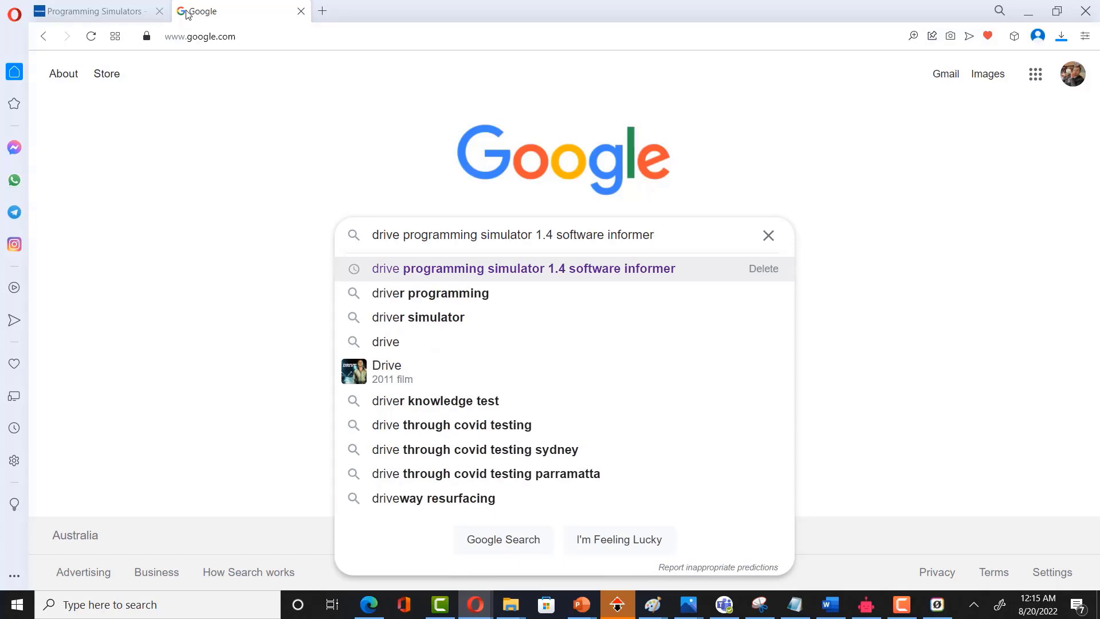
key(Return)
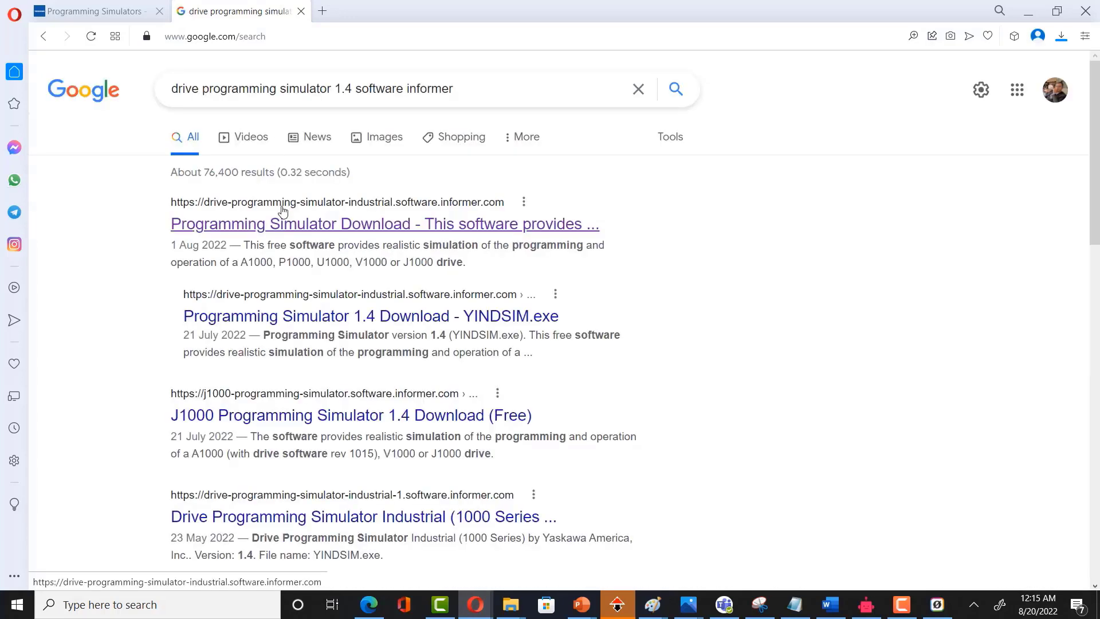
click(345, 221)
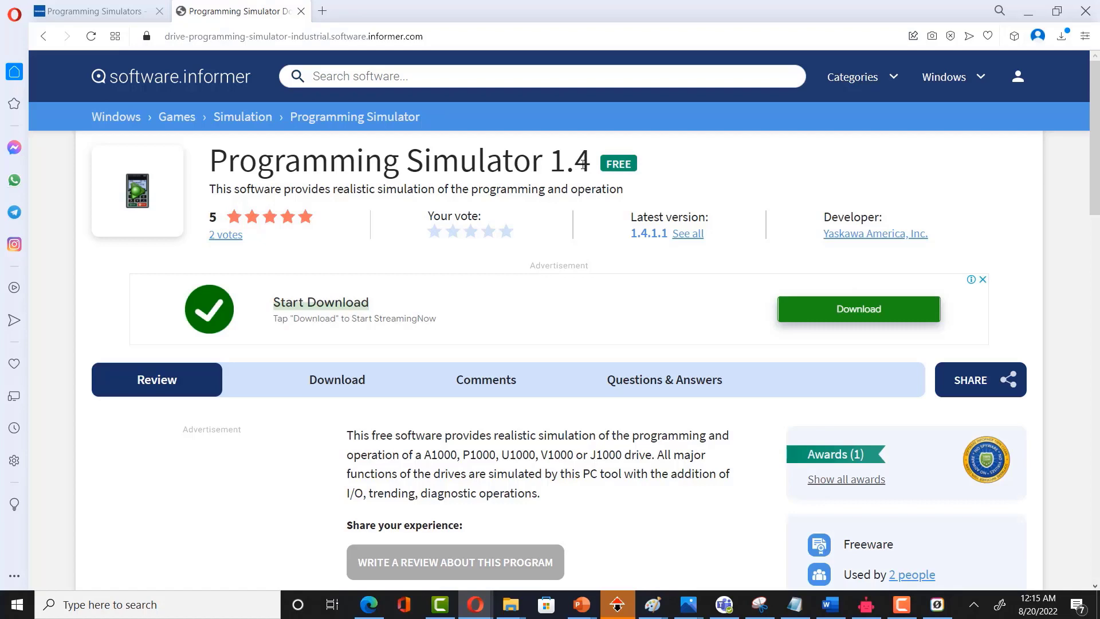
- Download Programming Simulator 1.4 from software.informer and show the downloaded sw.afd.02.zip in its folder
scroll(583, 164, down, 6)
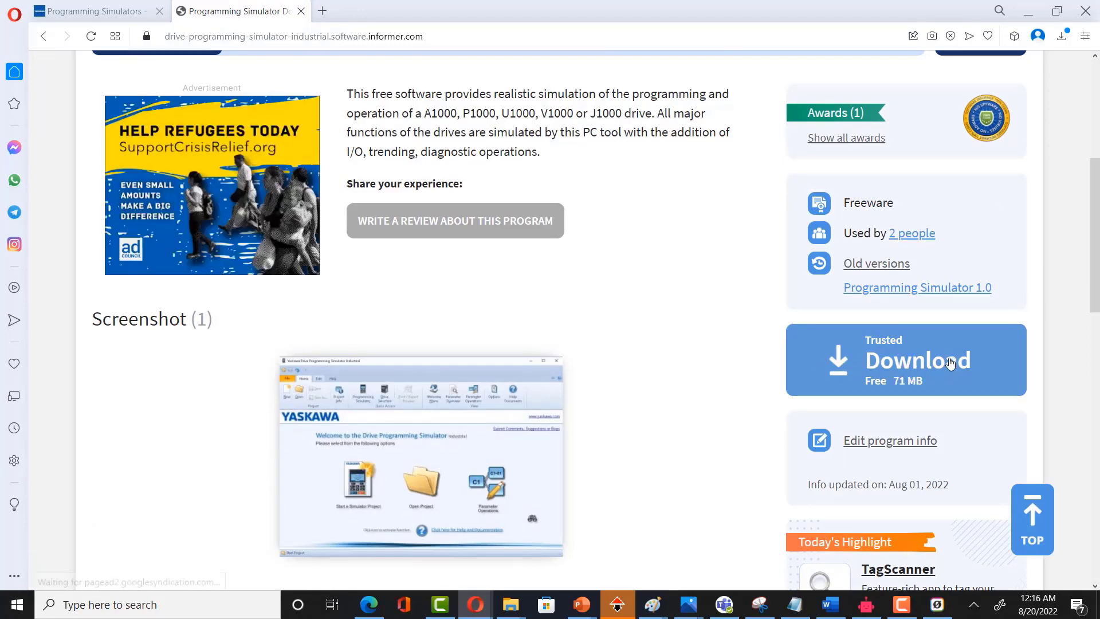
click(896, 376)
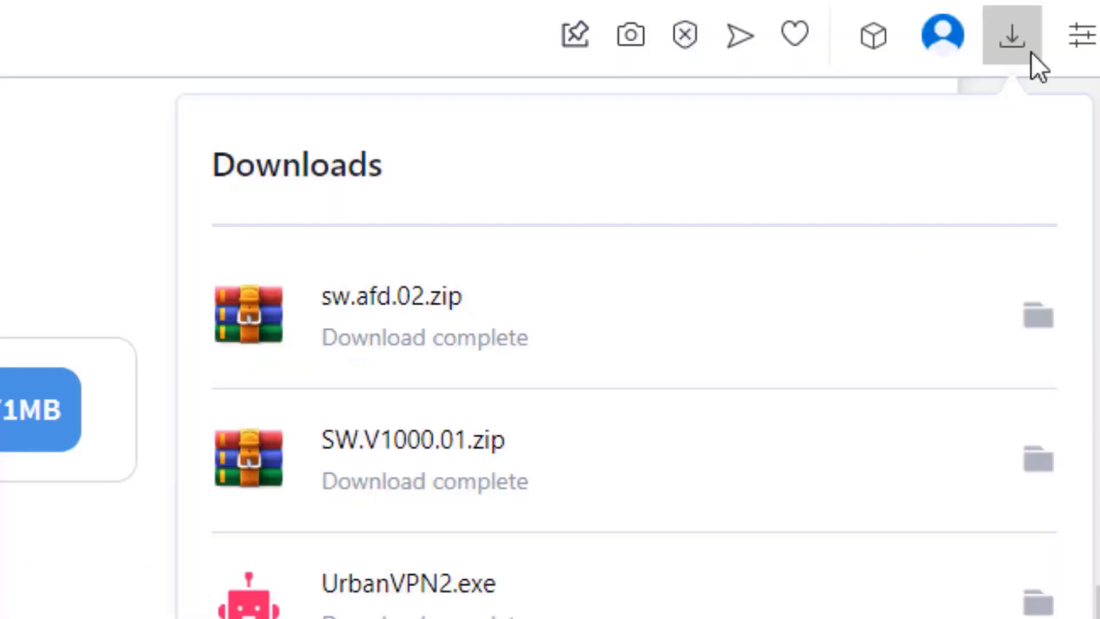
click(1037, 319)
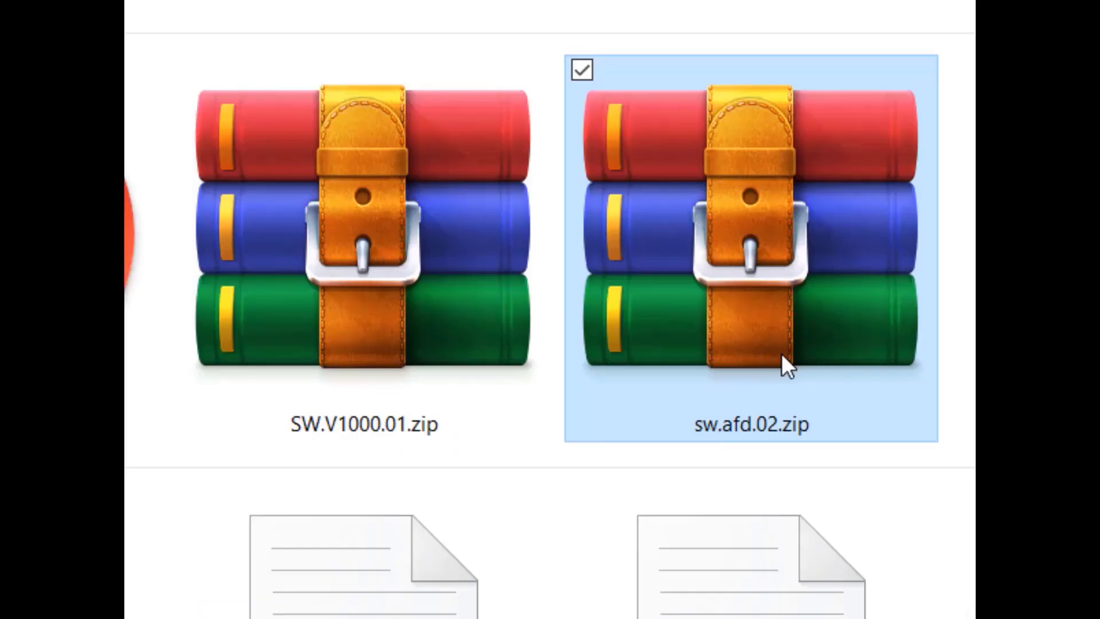
- Extract sw.afd.02.zip into its own sw.afd.02 folder and open that folder
right_click(781, 354)
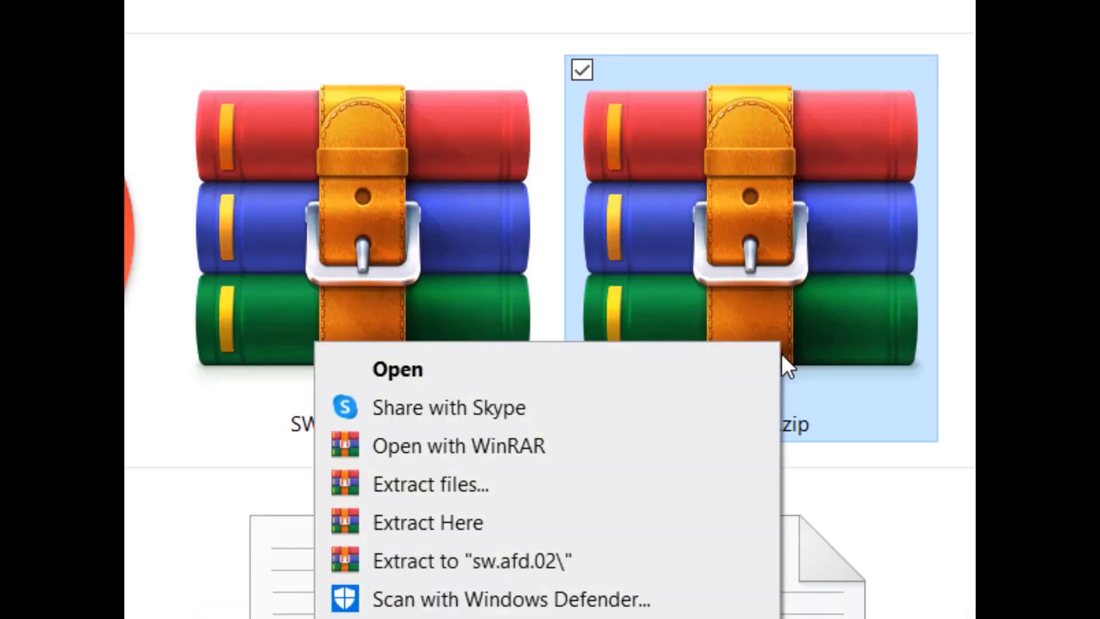
click(604, 555)
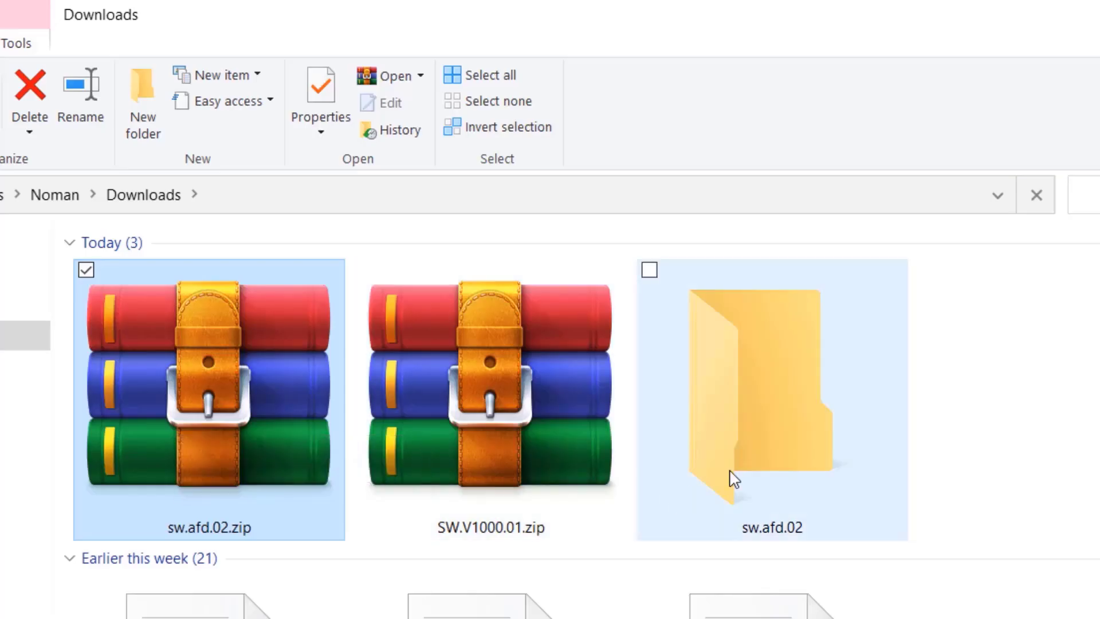
double_click(733, 479)
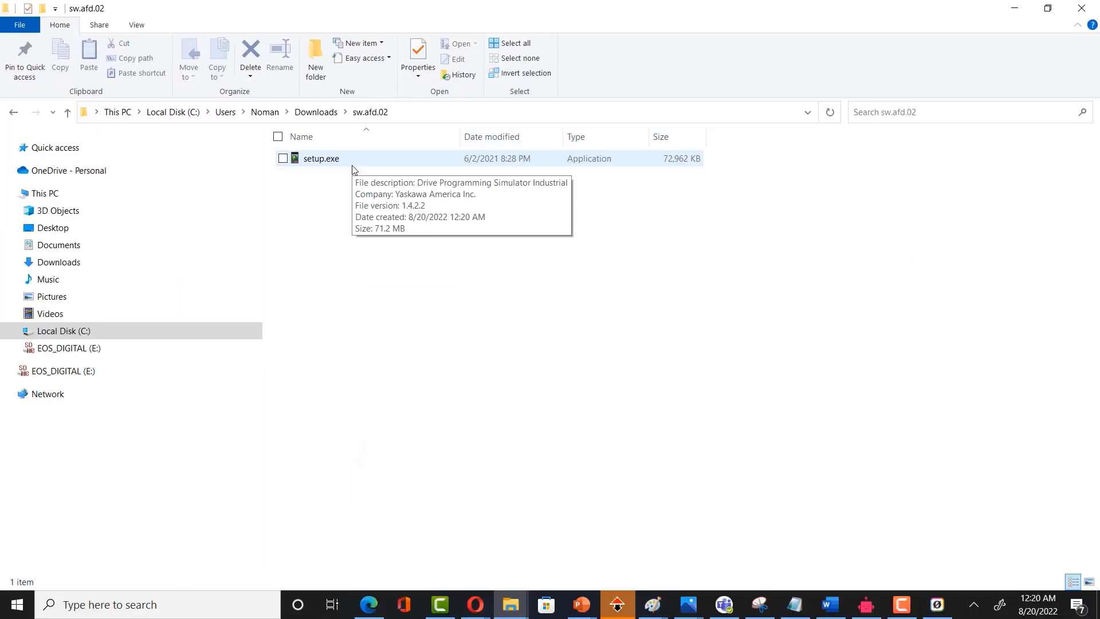
- Run setup.exe from the sw.afd.02 folder as administrator
click(353, 165)
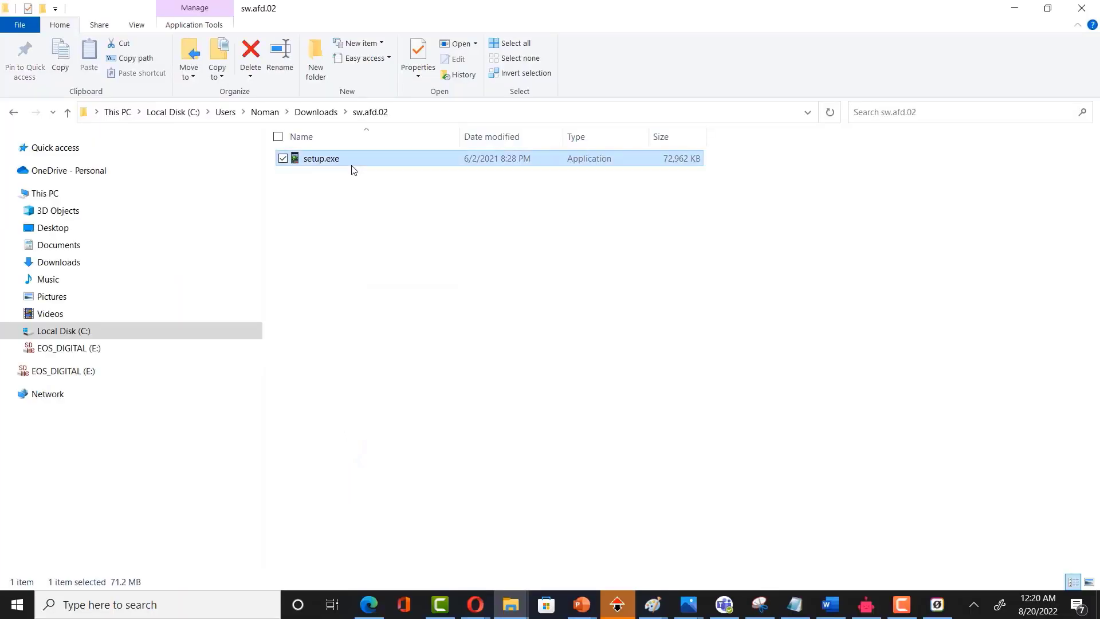
right_click(352, 167)
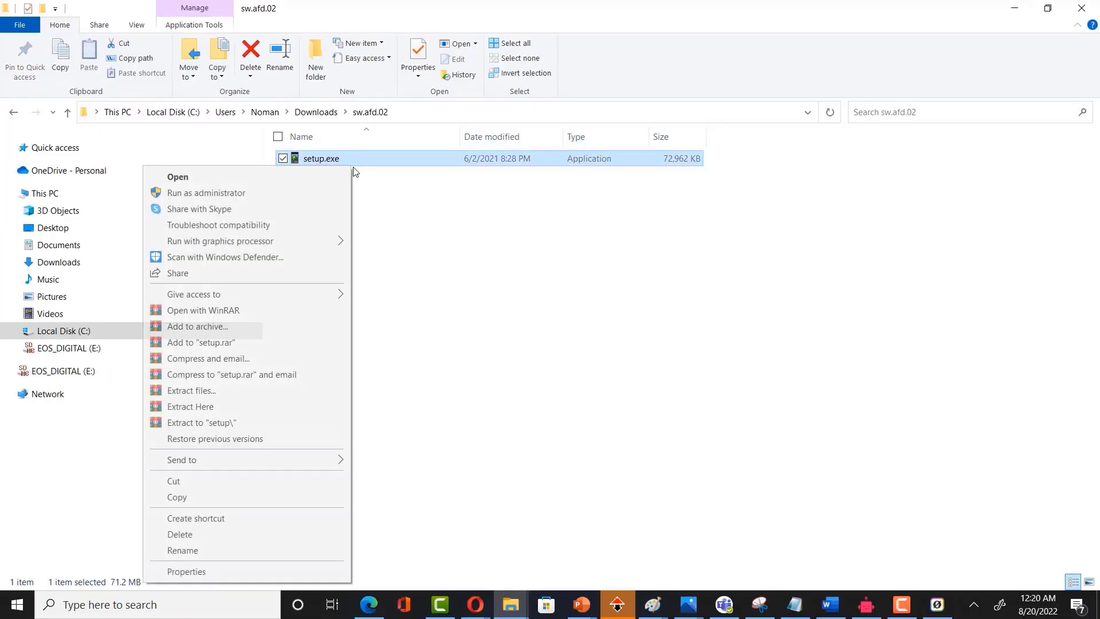
click(282, 198)
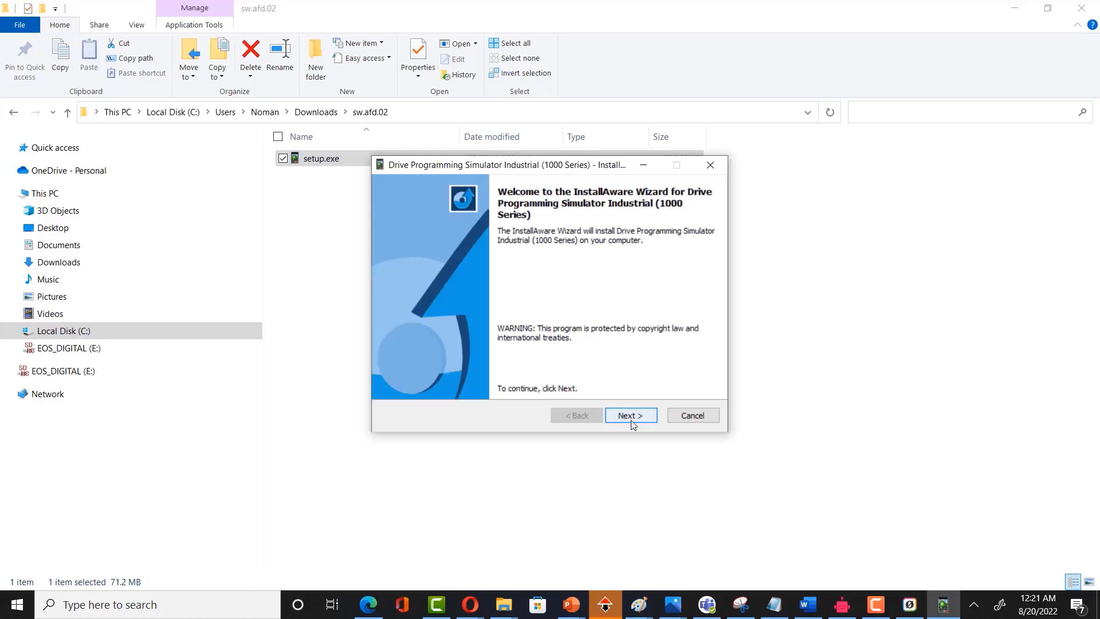
- Accept the license agreement, install Drive Programming Simulator Industrial (1000 Series), and finish the wizard with the option to run the program now
click(631, 416)
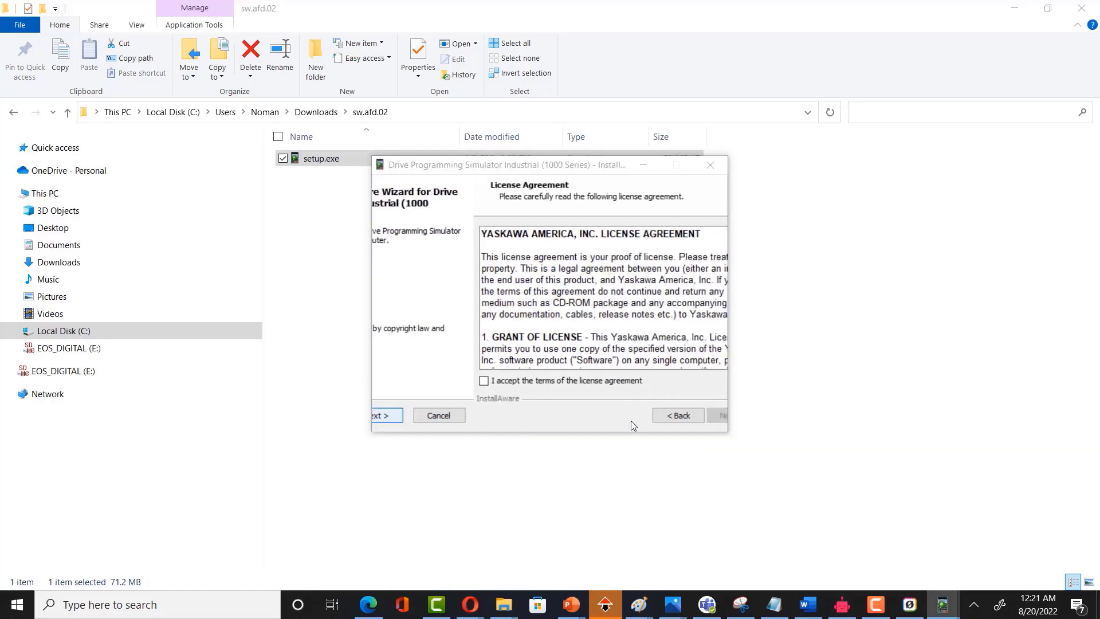
click(459, 382)
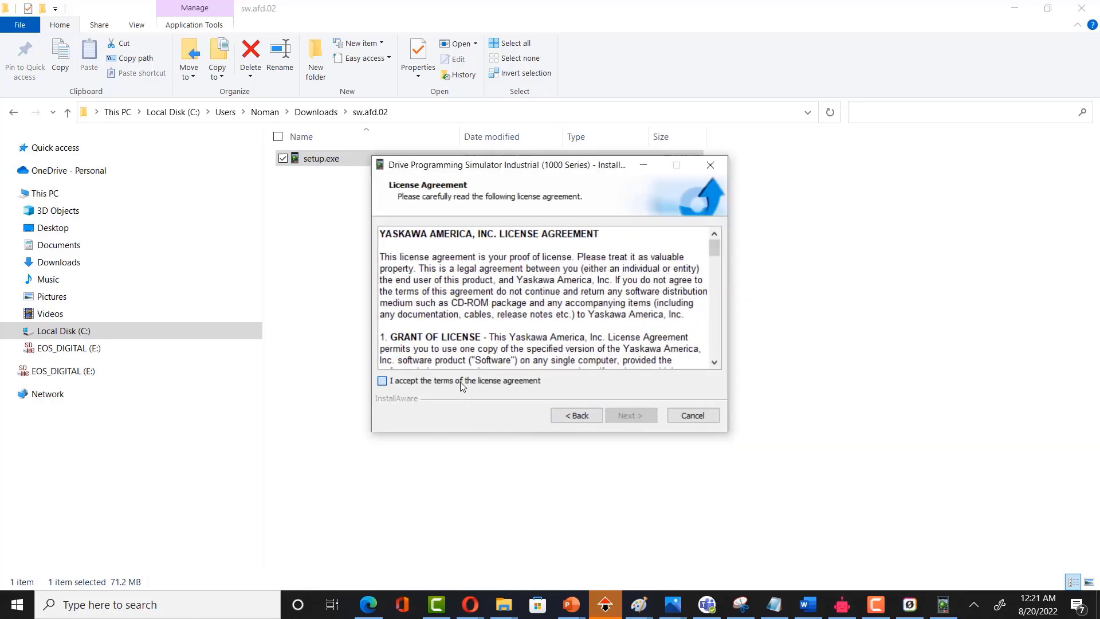
click(631, 415)
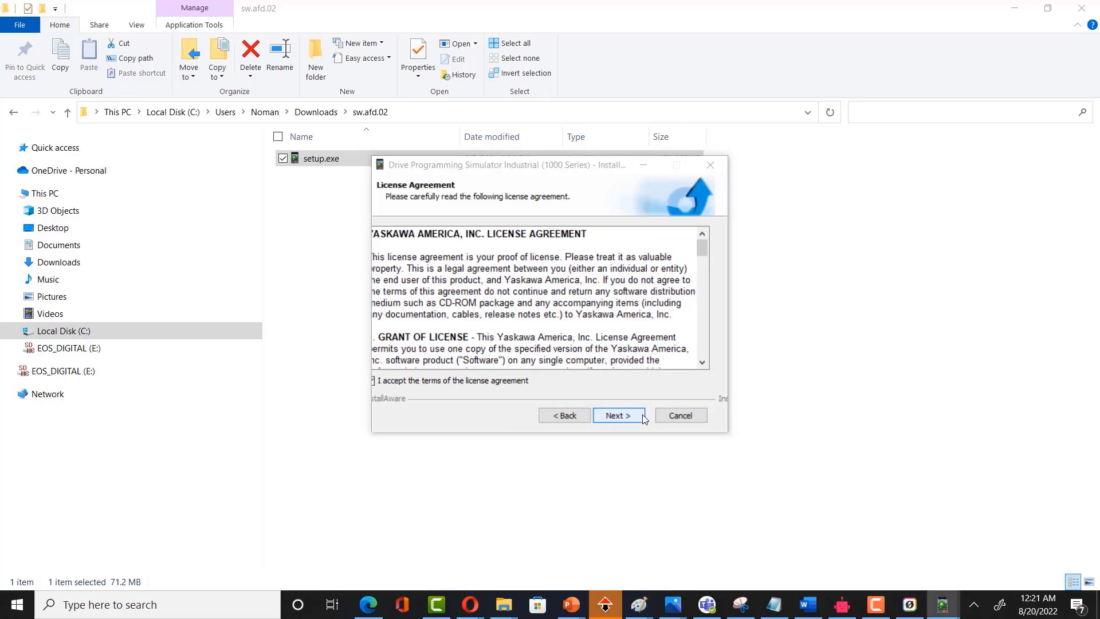
click(642, 415)
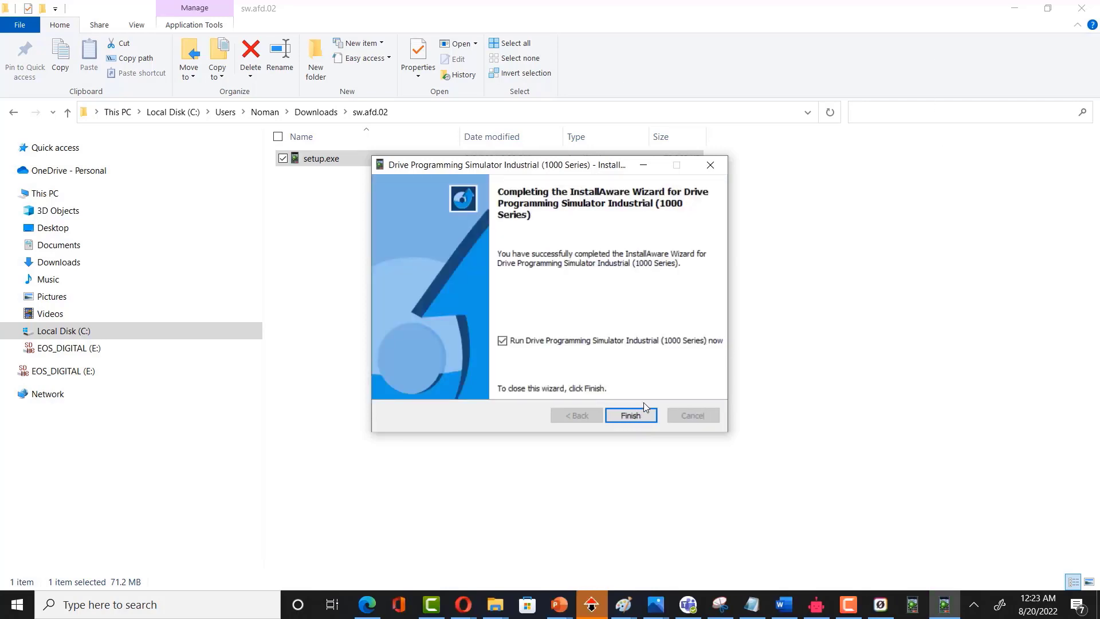
click(631, 415)
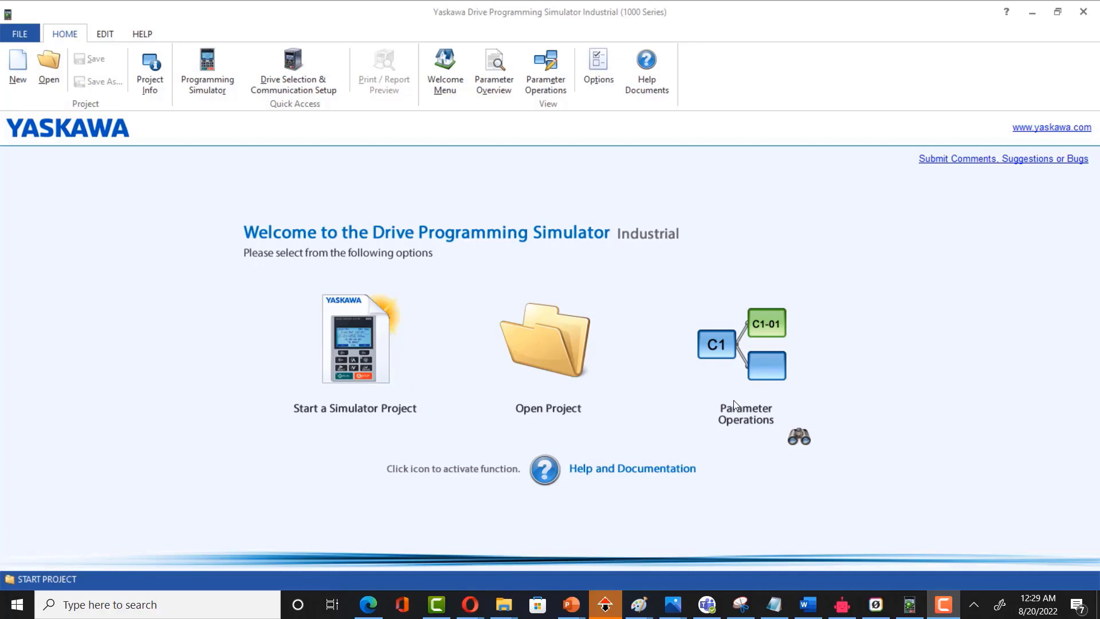
- Start a simulator project named VFD_SIM, enter the user's name and leave the information text empty
click(361, 374)
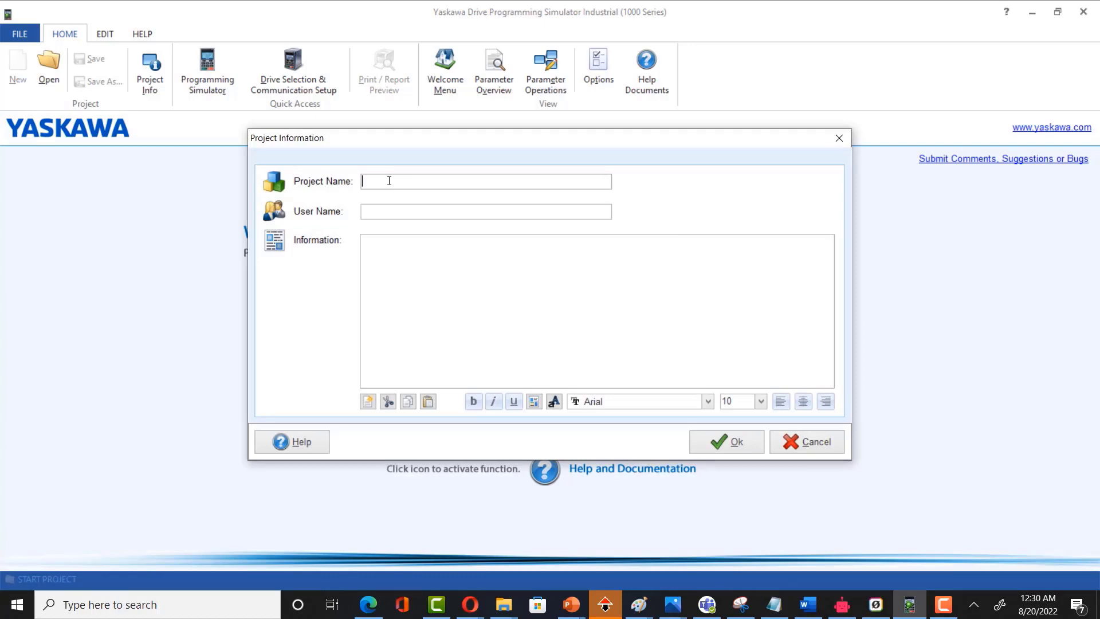
text(VFD_)
text(SIM)
click(420, 211)
text(Nouman)
click(488, 287)
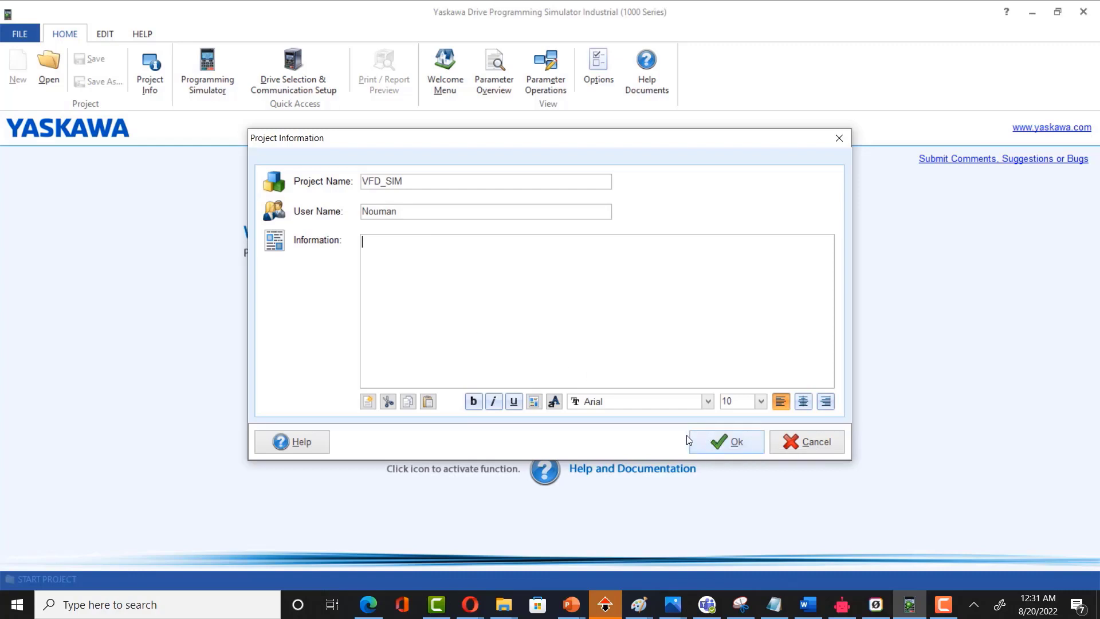
click(723, 441)
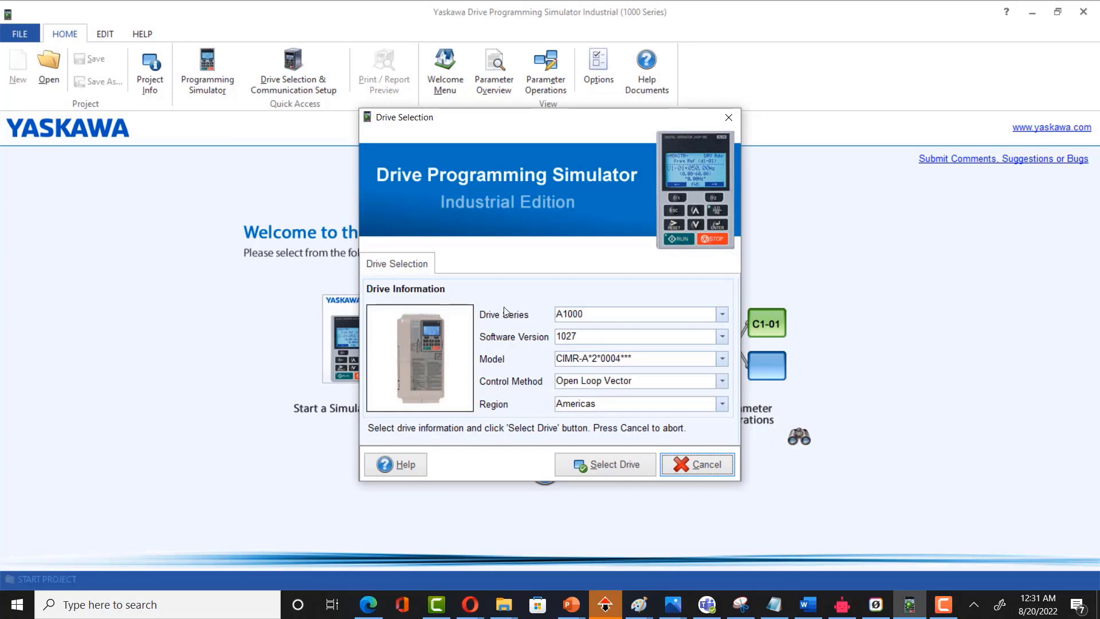
- Review the drive options and select the A1000 drive, version 1027, model CIMR-A*2*0004***, Open Loop Vector control and Americas region
click(619, 317)
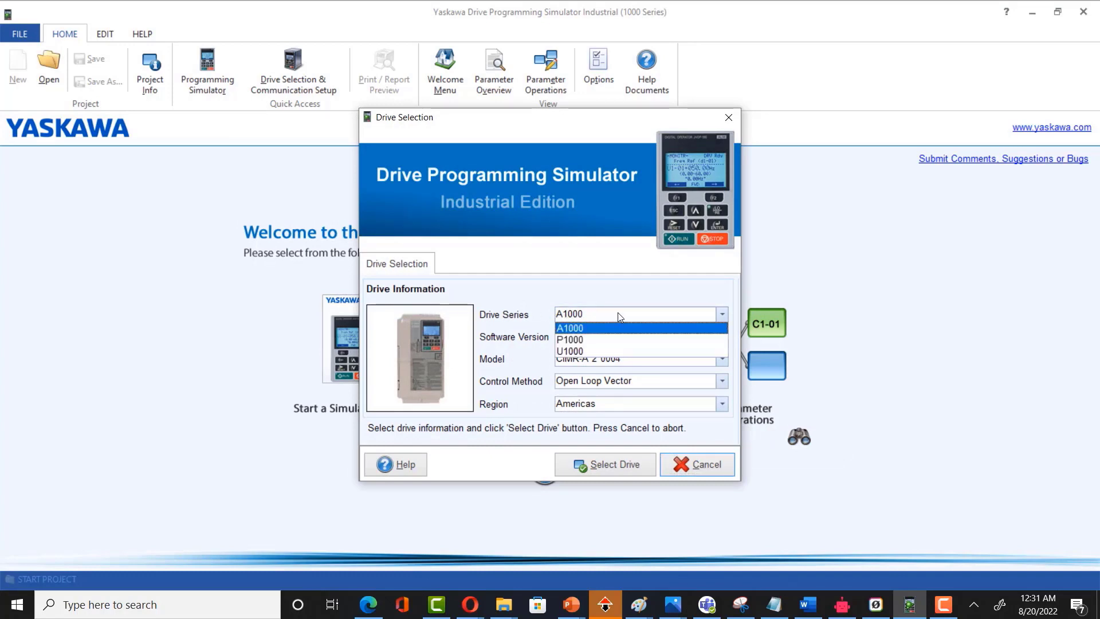
click(618, 316)
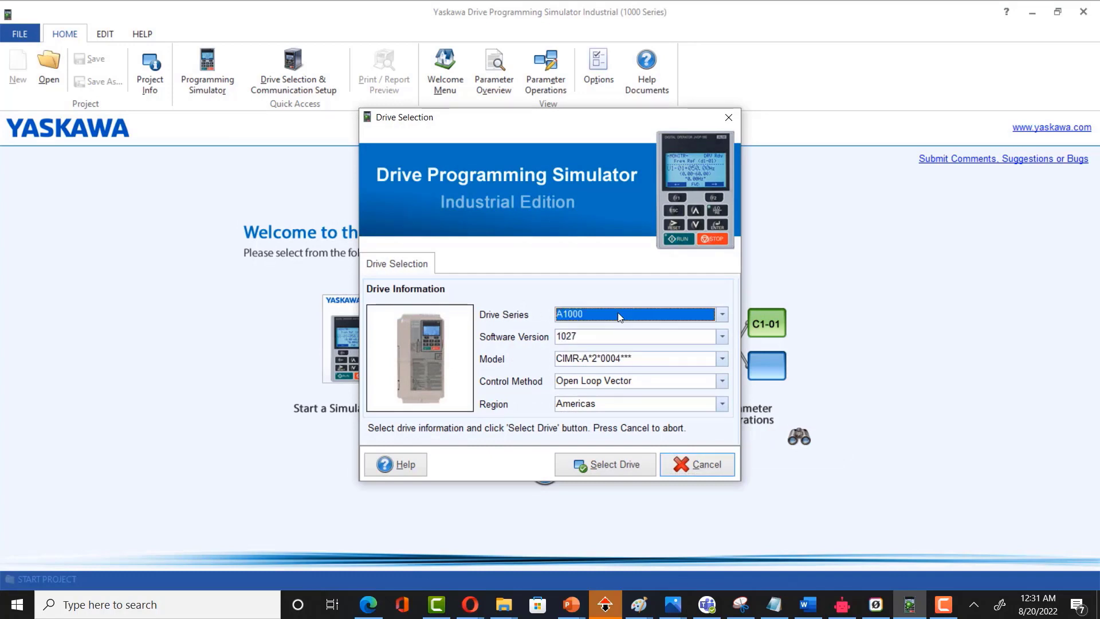
click(618, 317)
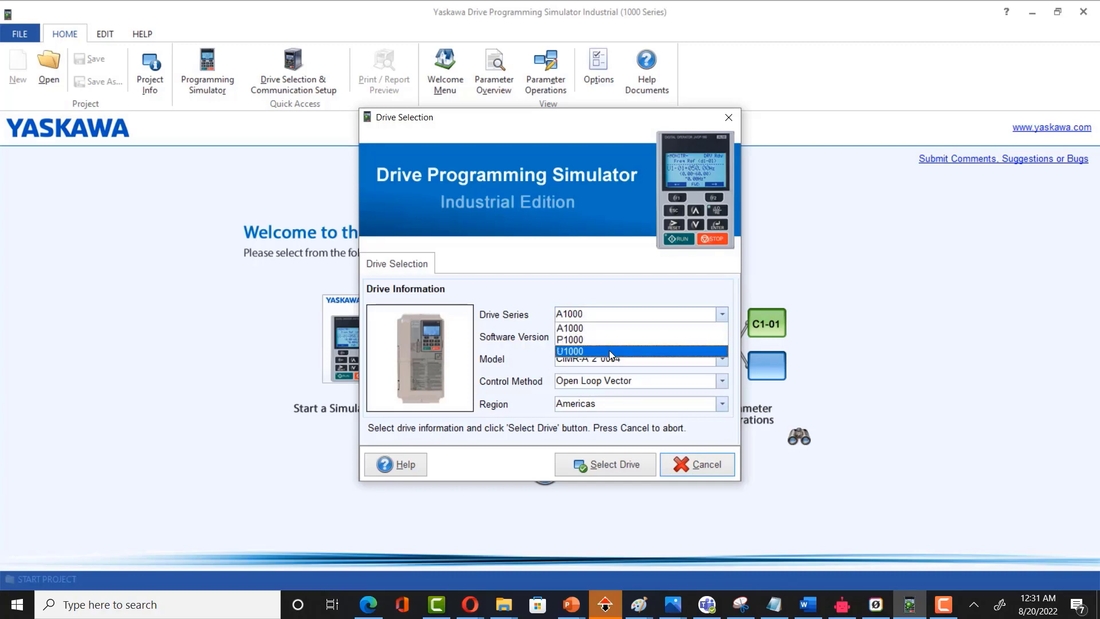
click(626, 336)
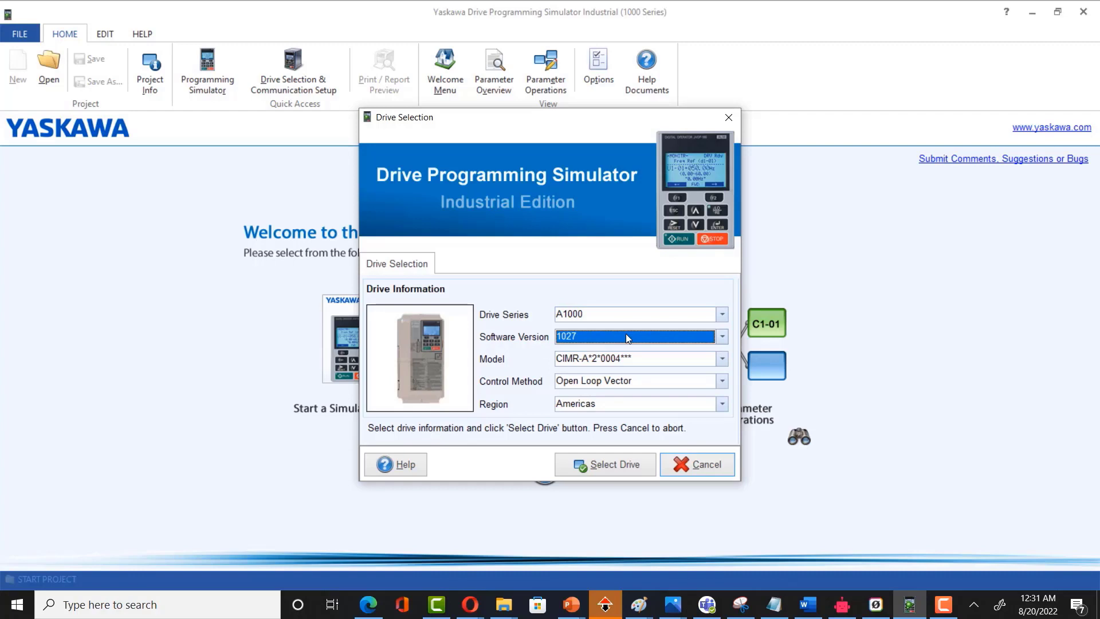
click(626, 334)
click(625, 334)
click(677, 357)
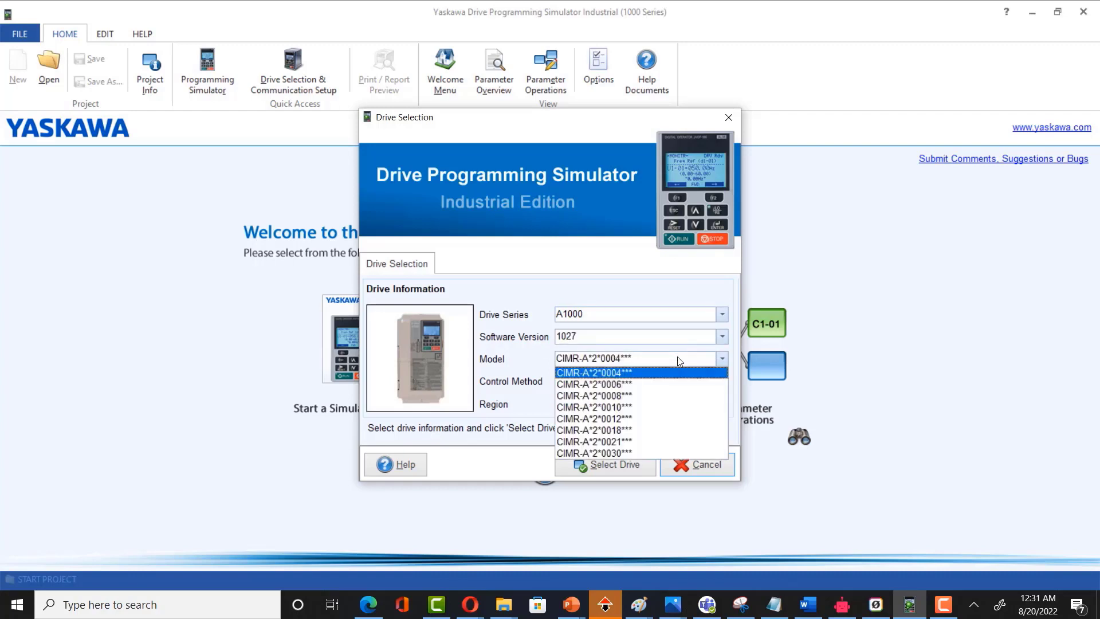
click(677, 358)
click(649, 381)
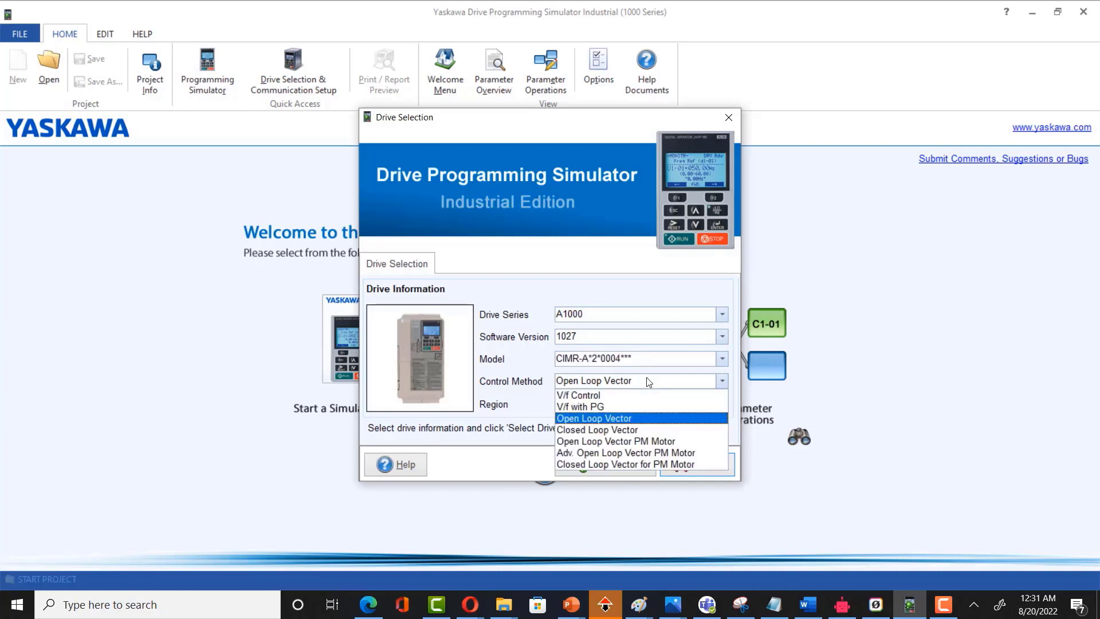
click(642, 382)
click(611, 405)
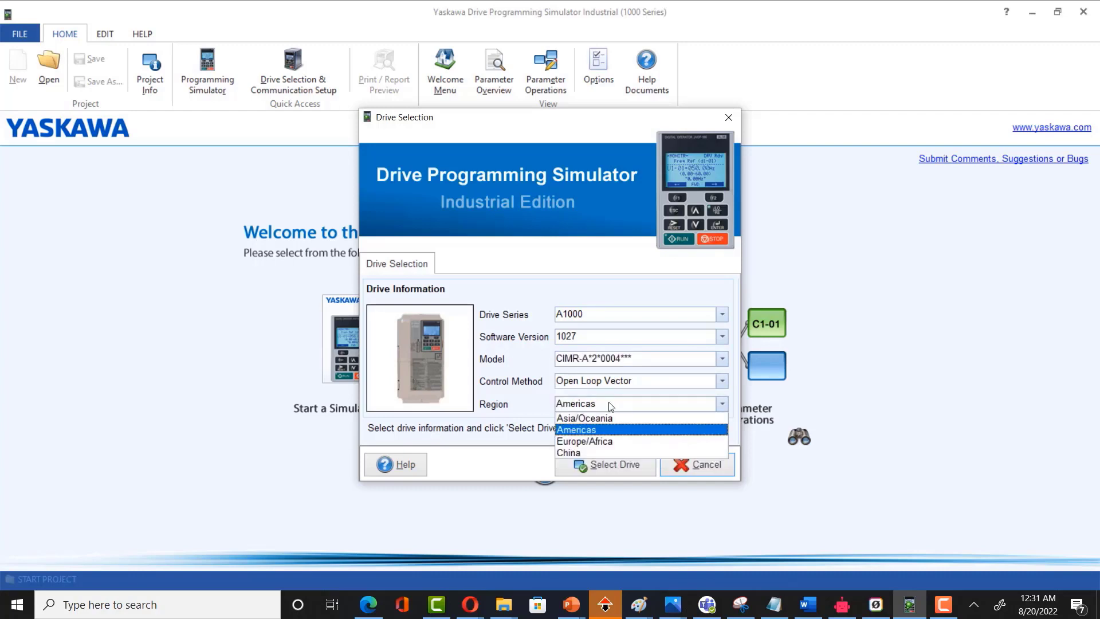
click(610, 405)
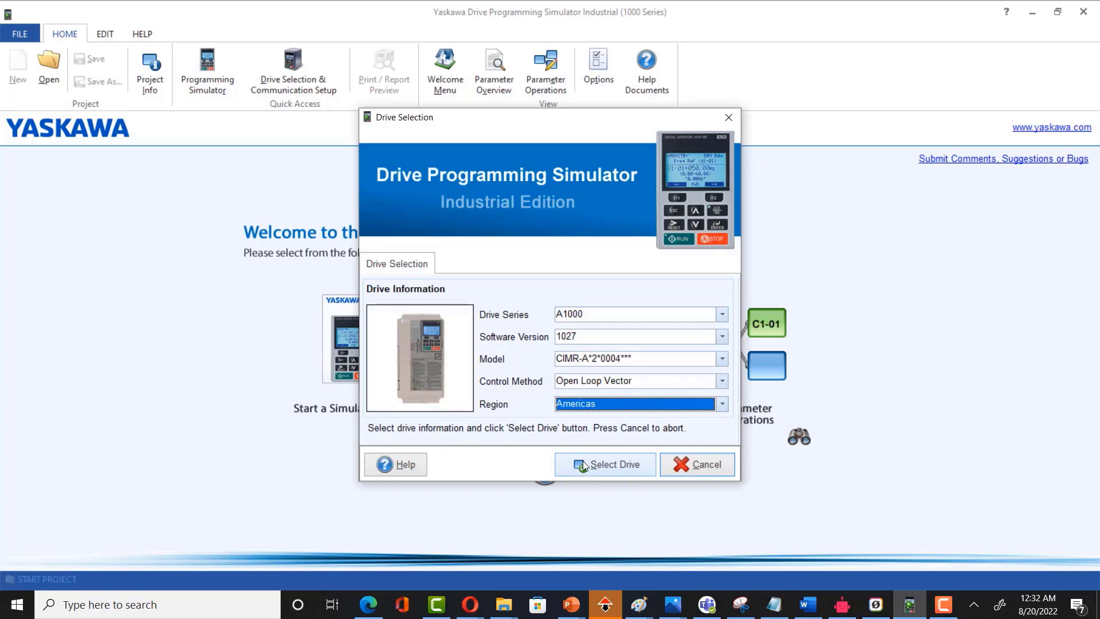
click(583, 461)
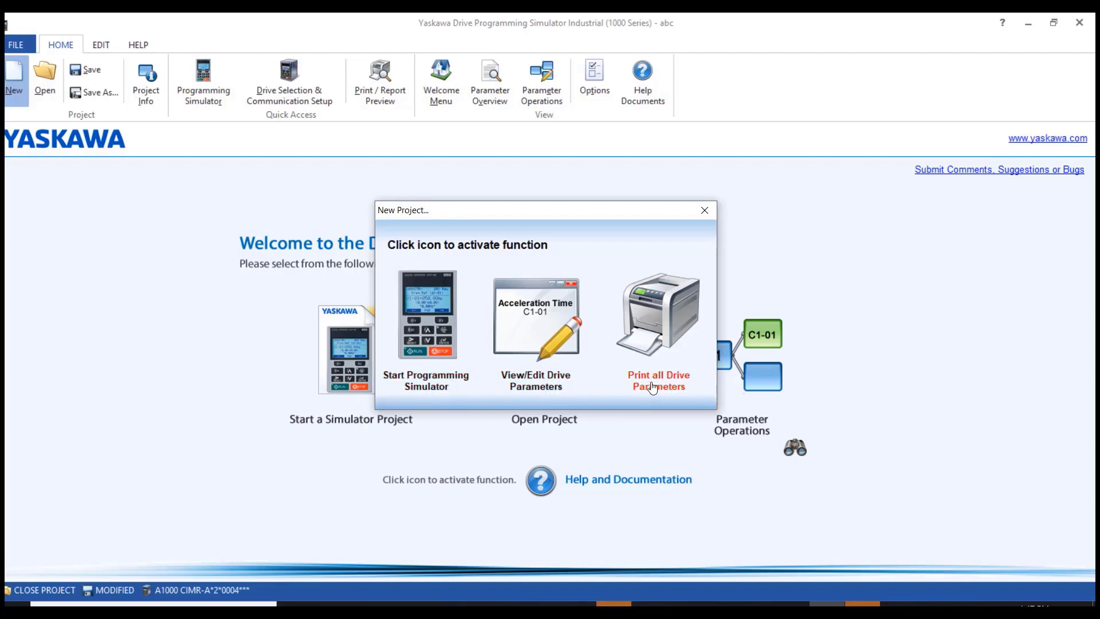
- Start the Programming Simulator for the new project and switch the drive's main power on
click(427, 390)
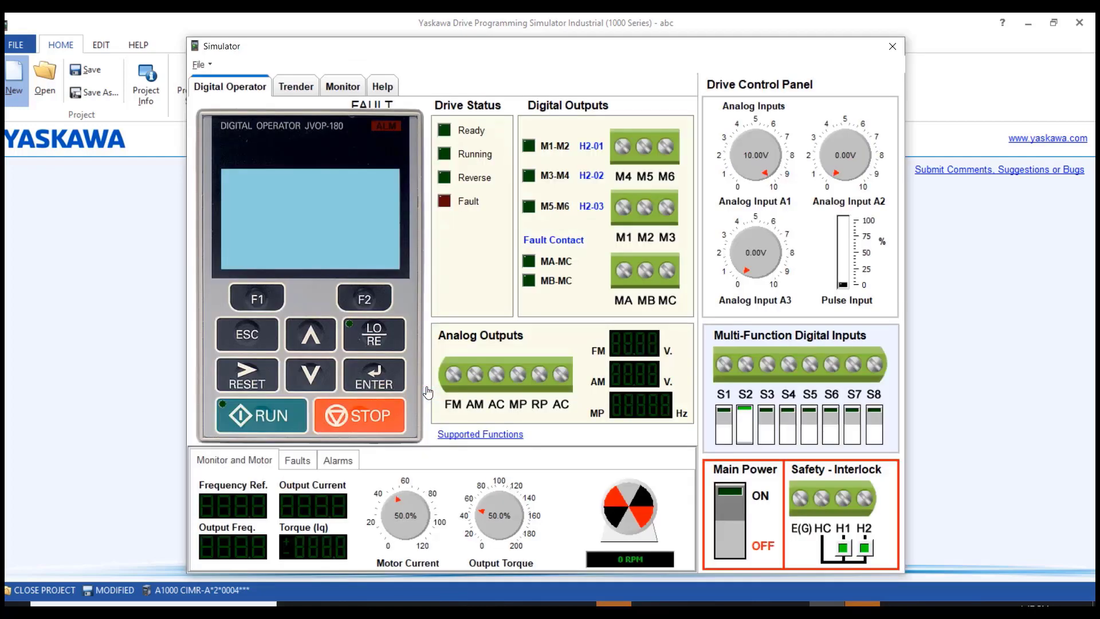
click(737, 519)
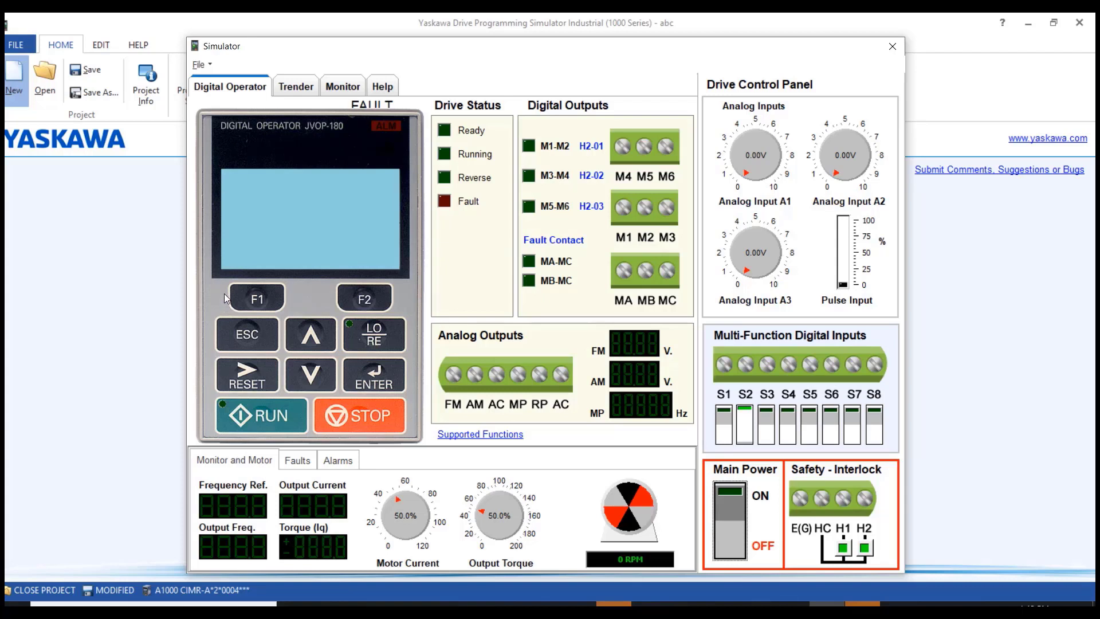
click(722, 517)
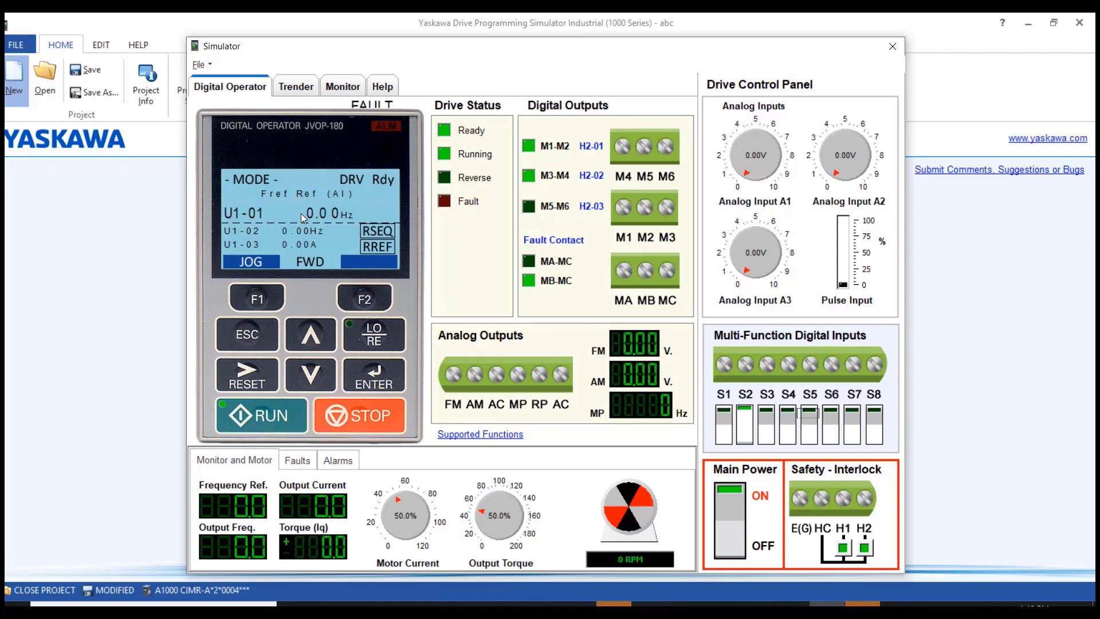
- Run the drive forward with S1 on and S2 off, setting Analog Input A1 to about 5.06 V, 10.00 V and 5.94 V
click(744, 425)
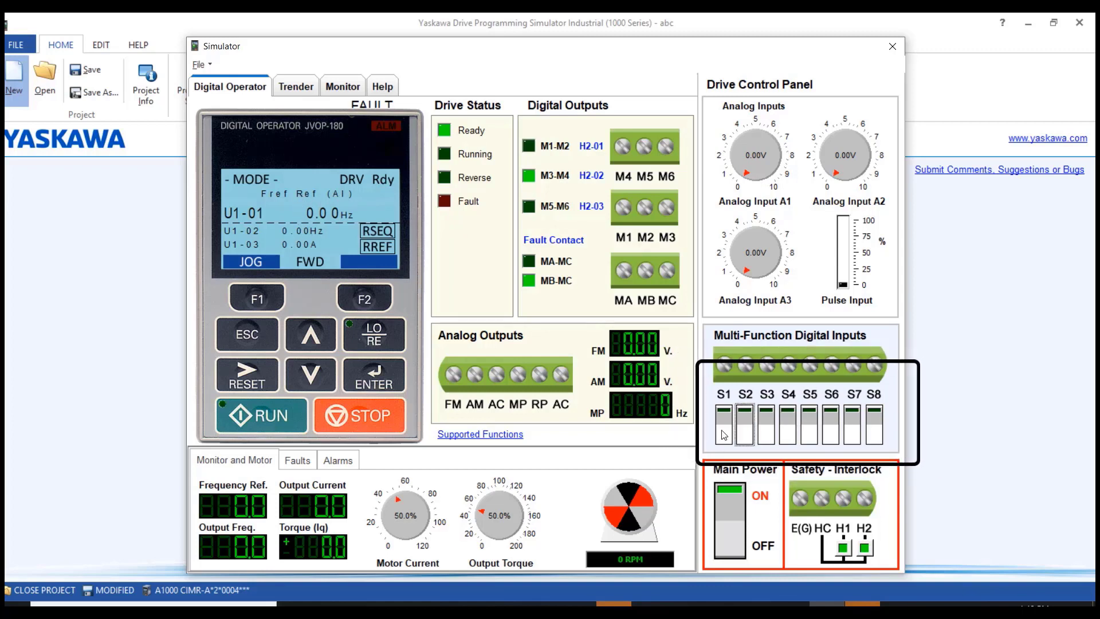
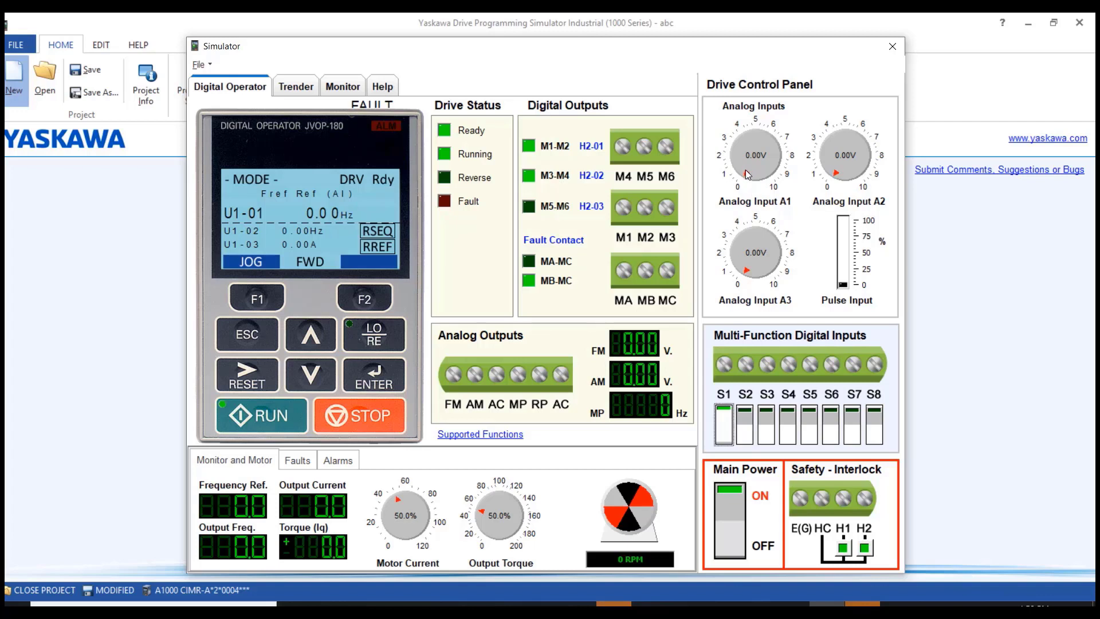
drag(747, 174, 757, 138)
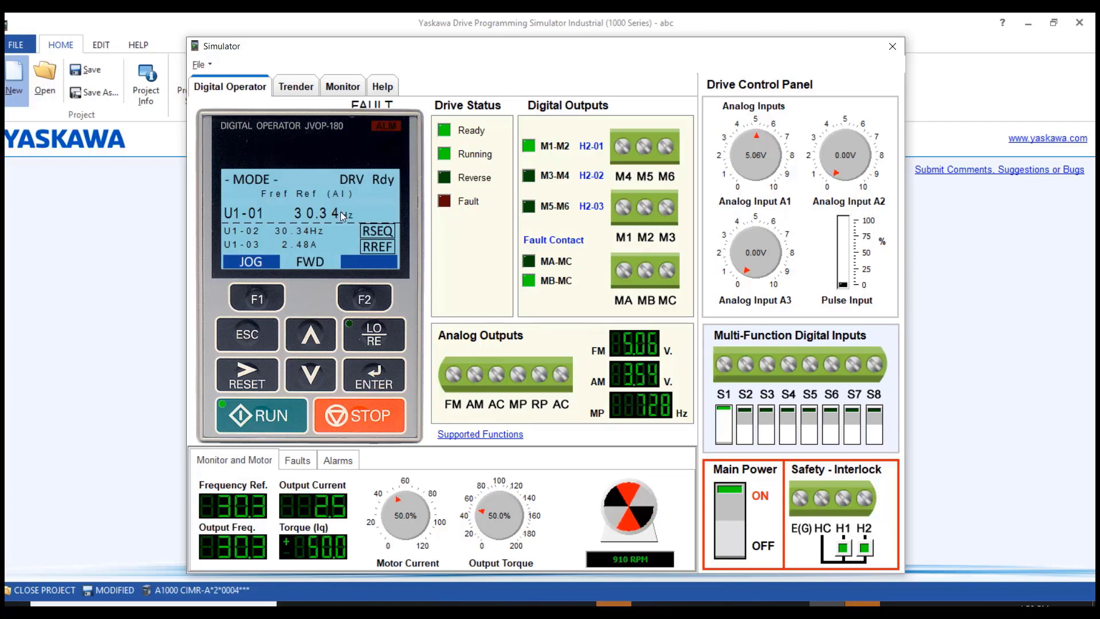
mouse_move(759, 142)
mouse_down()
mouse_move(772, 152)
mouse_move(770, 184)
mouse_up()
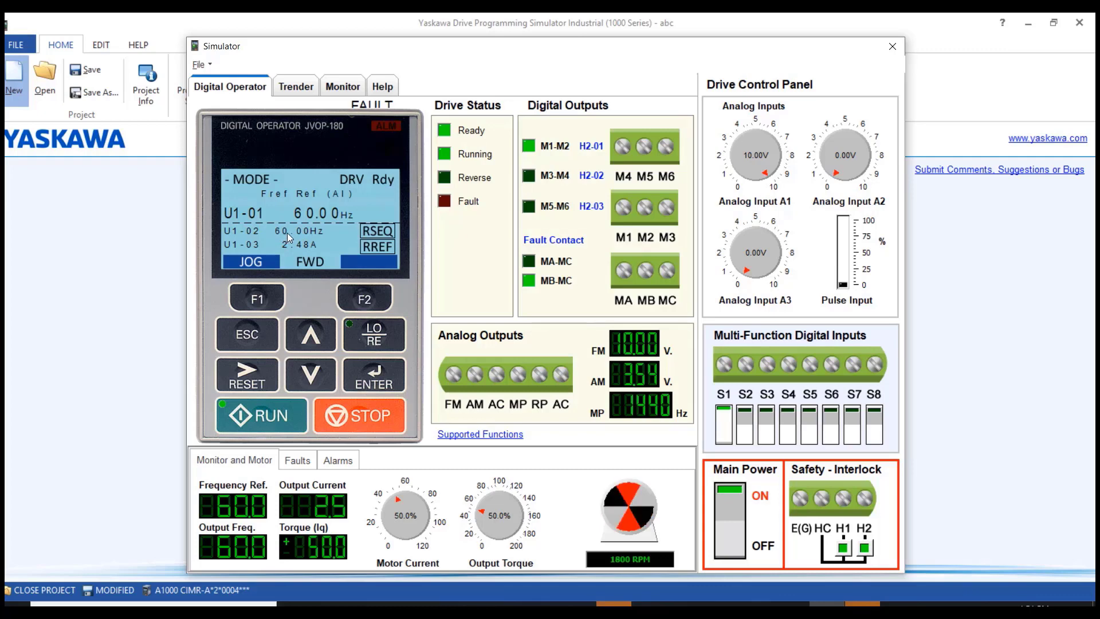
drag(765, 172, 765, 143)
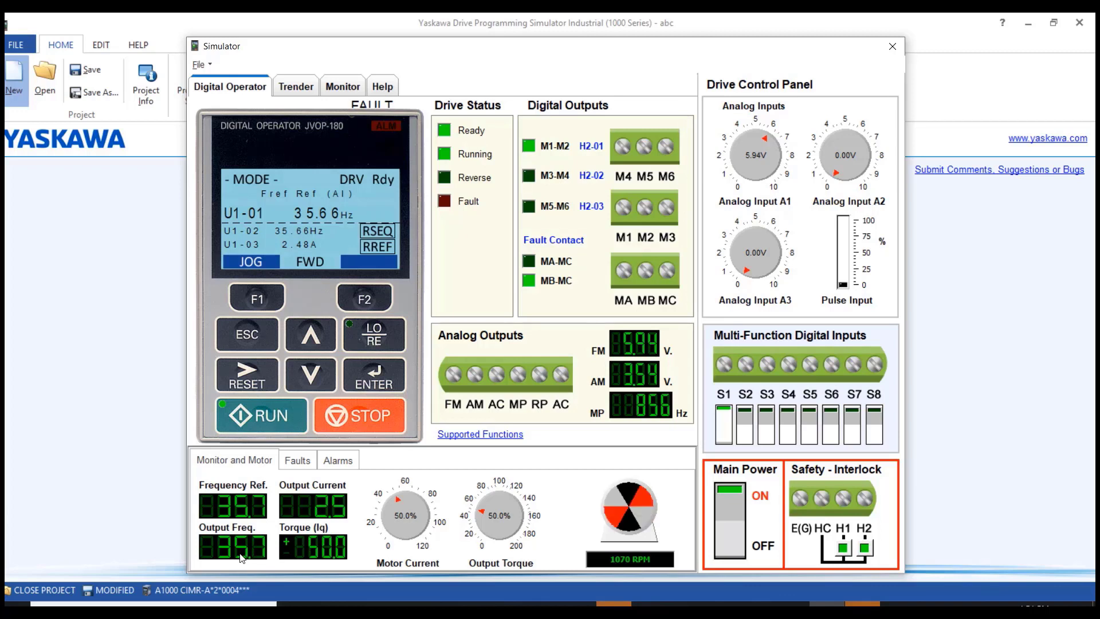
- Lower Analog Input A1 to 0.00 V and switch digital input S1 off to stop the forward run
click(734, 154)
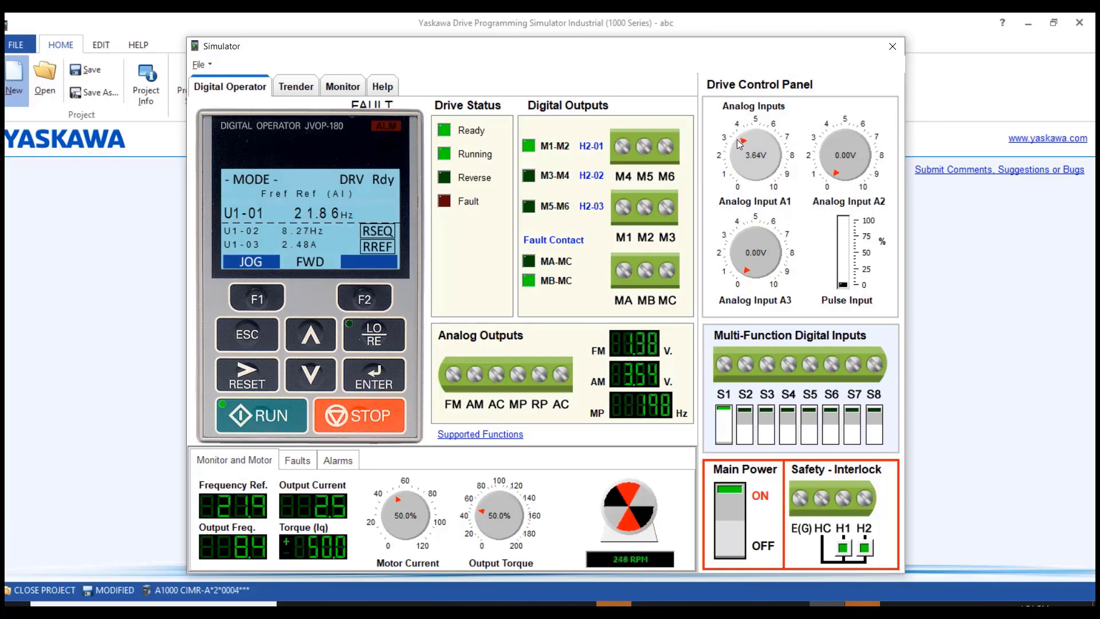
click(734, 170)
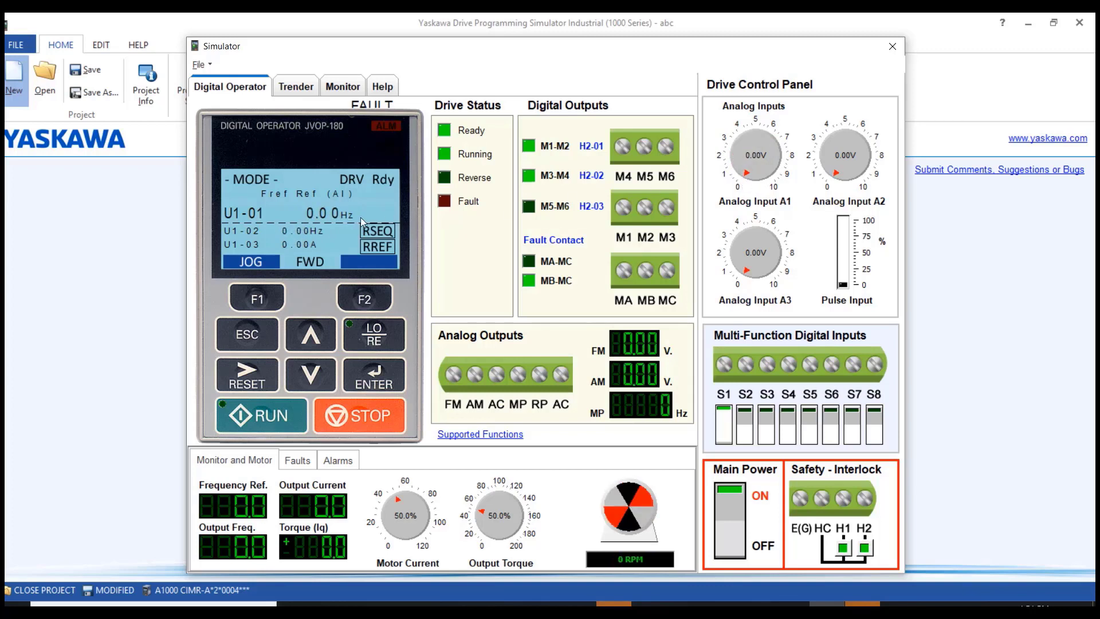
click(727, 415)
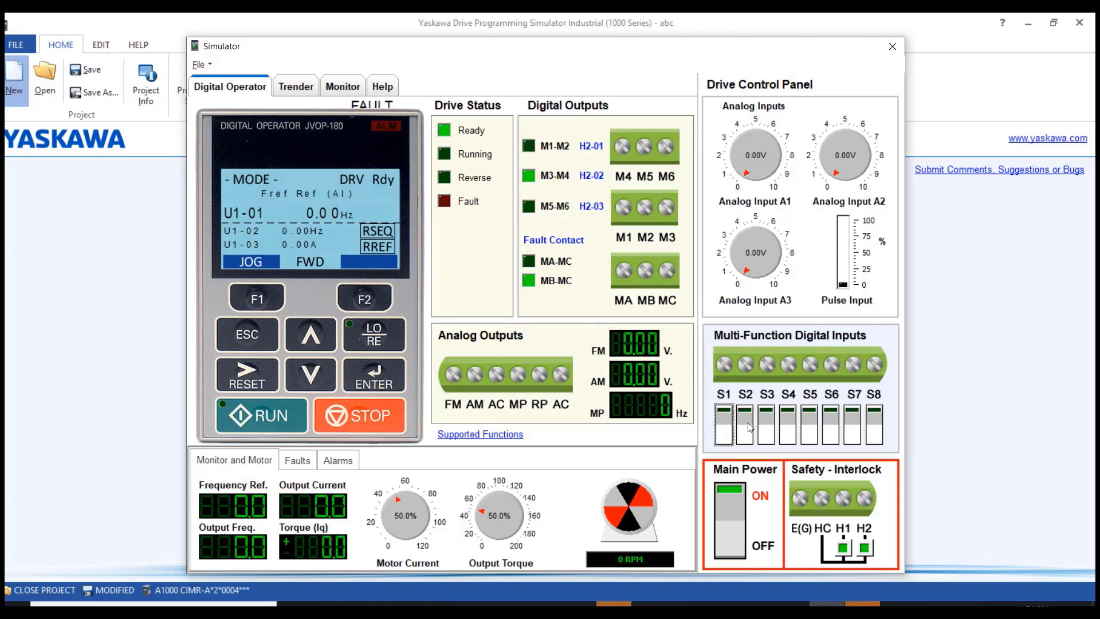
- Run the drive in reverse through S2 with Analog Input A1 at 10.00 V, and shut it down with A1 at 0.00 V and main power off
click(747, 425)
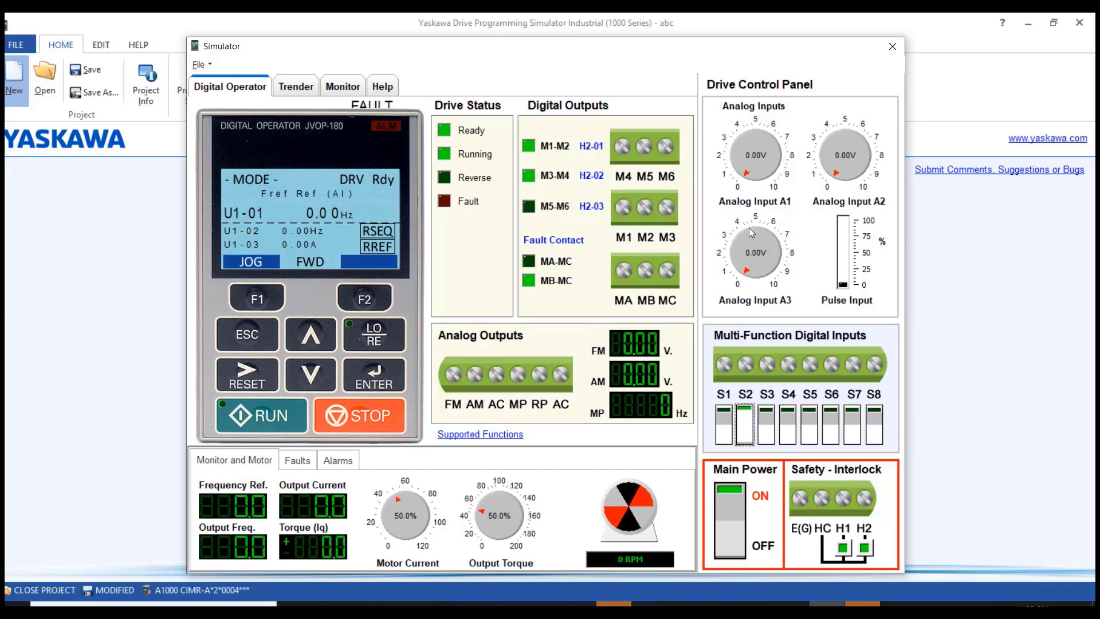
drag(748, 179, 768, 175)
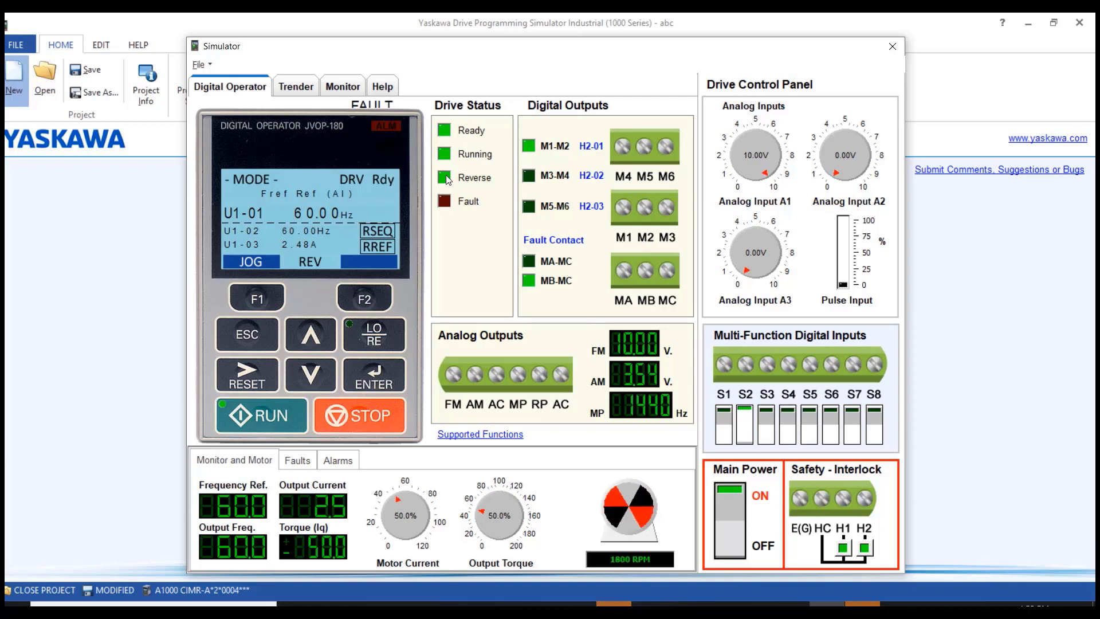
drag(767, 175, 749, 197)
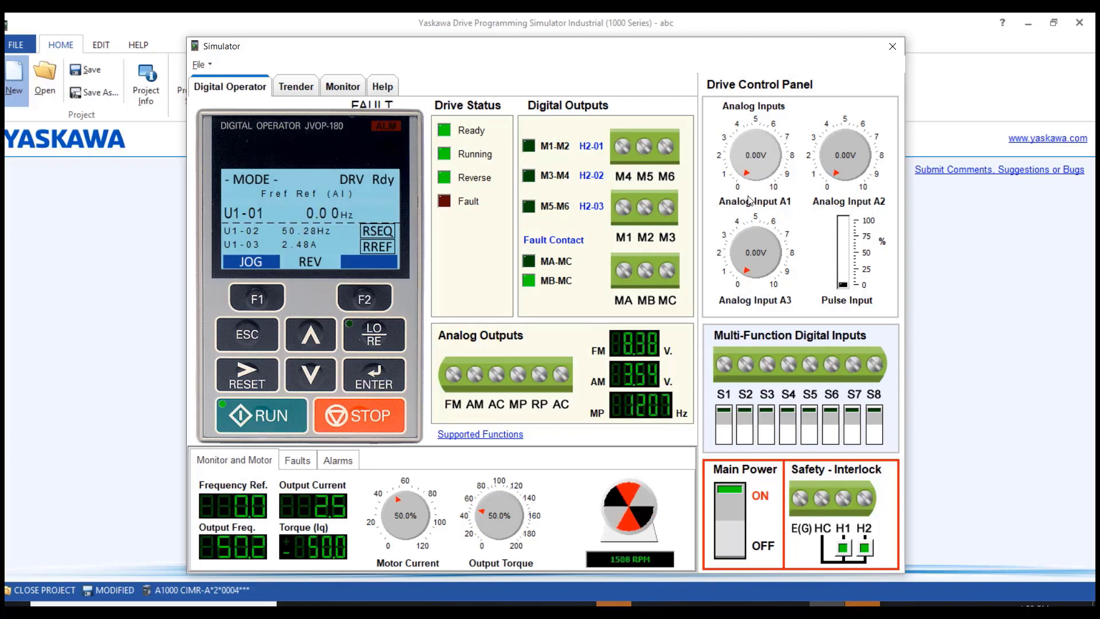
click(739, 539)
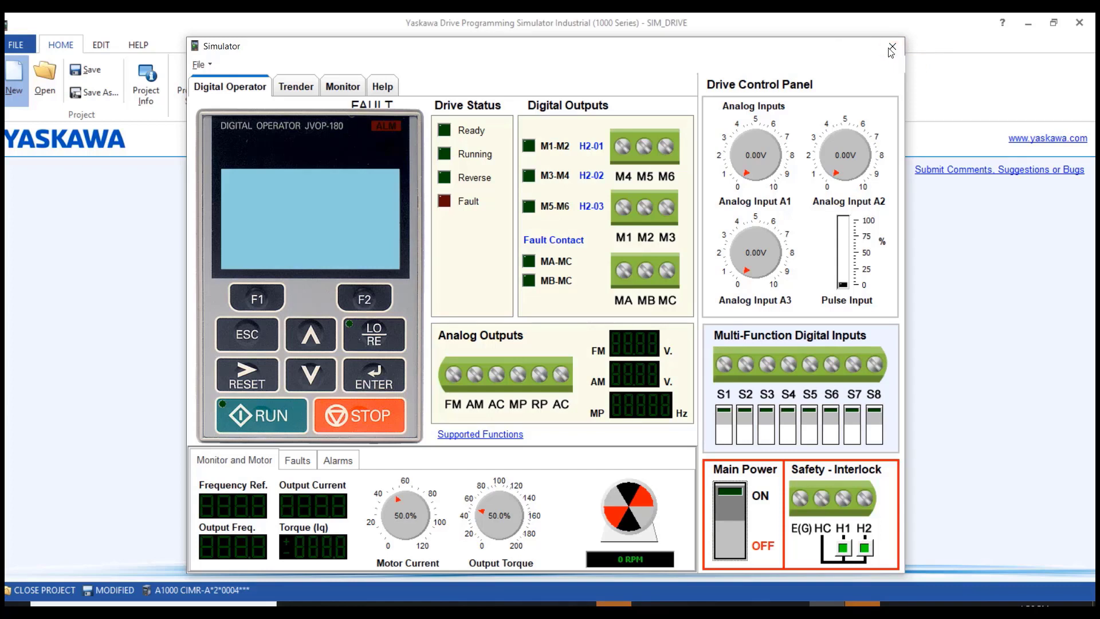
- Close the simulator window and show the B:Application parameter group in the Parameter Overview
click(892, 47)
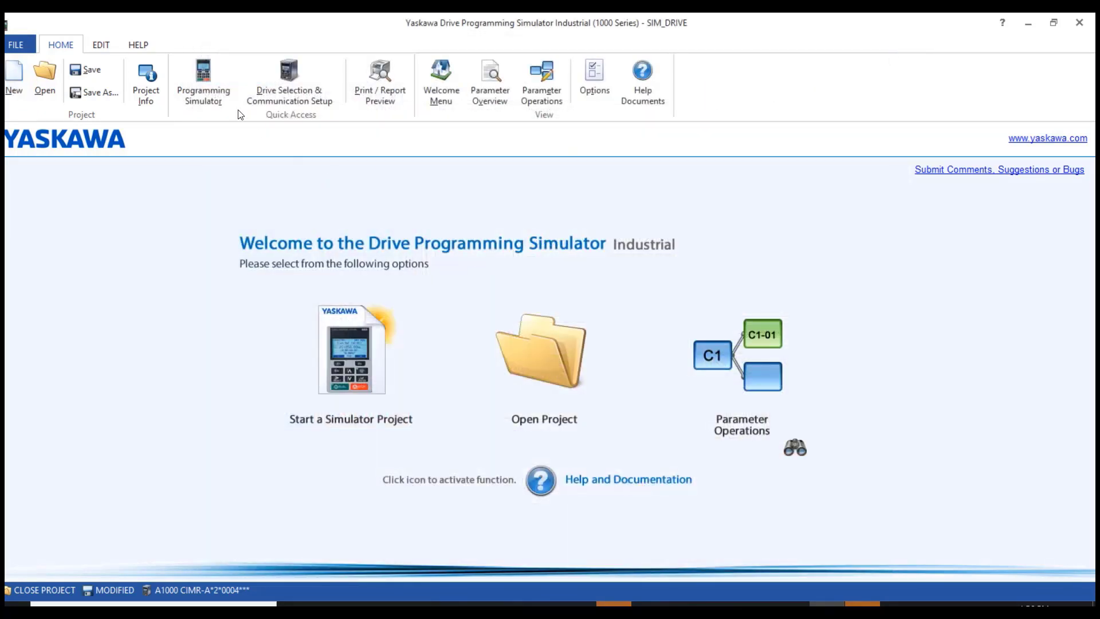
click(485, 100)
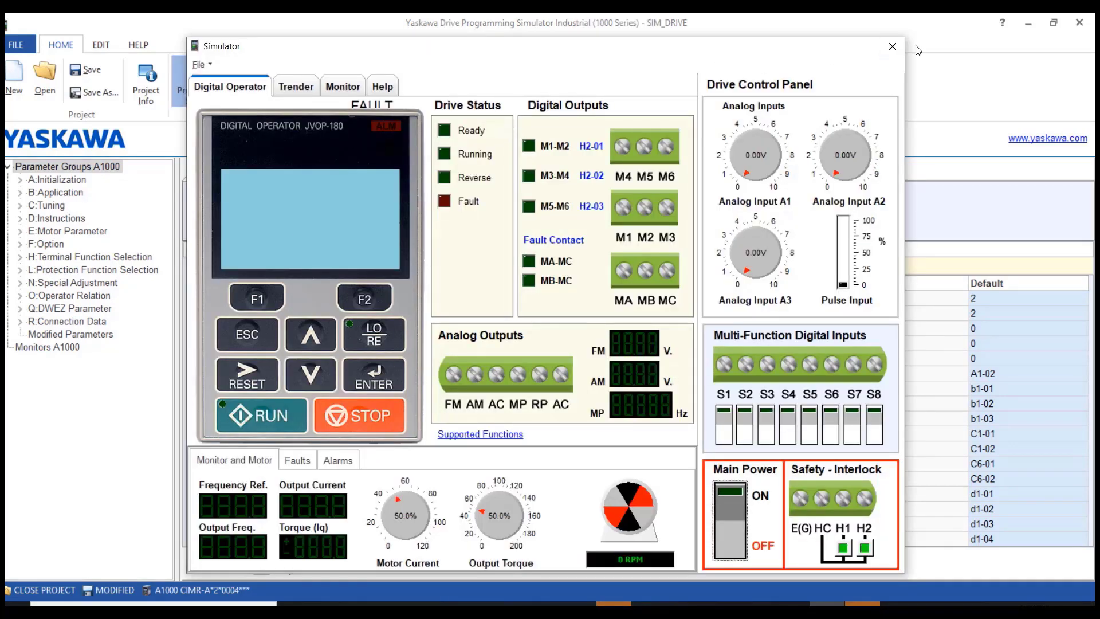
click(894, 47)
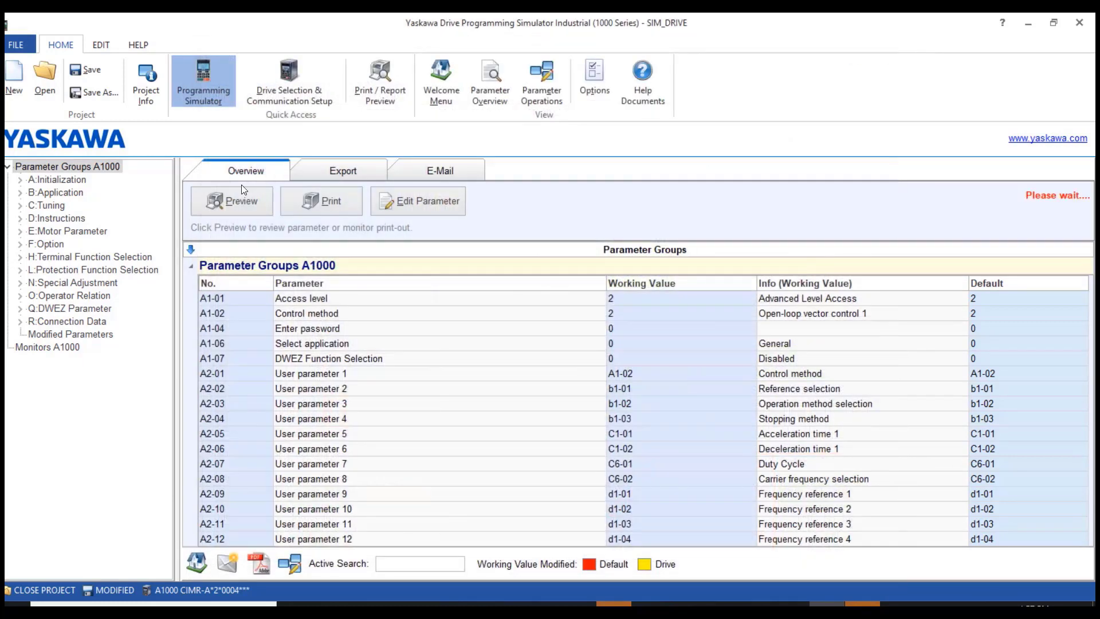
click(60, 195)
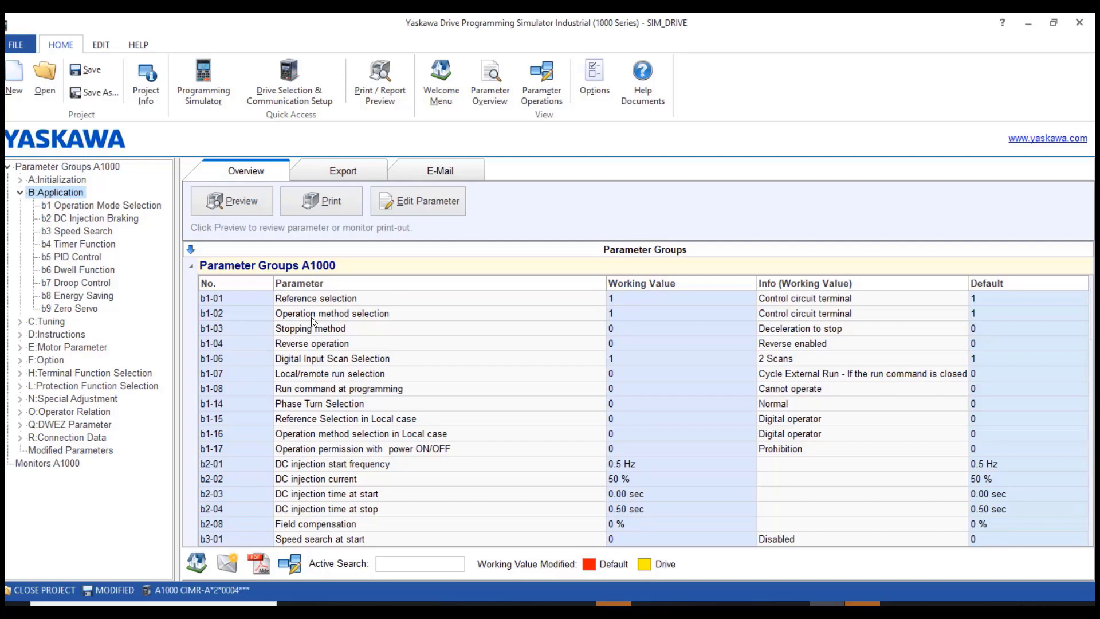
- Set parameter b1-01 Reference selection to 00:Digital operator and save the working value
double_click(624, 298)
click(623, 298)
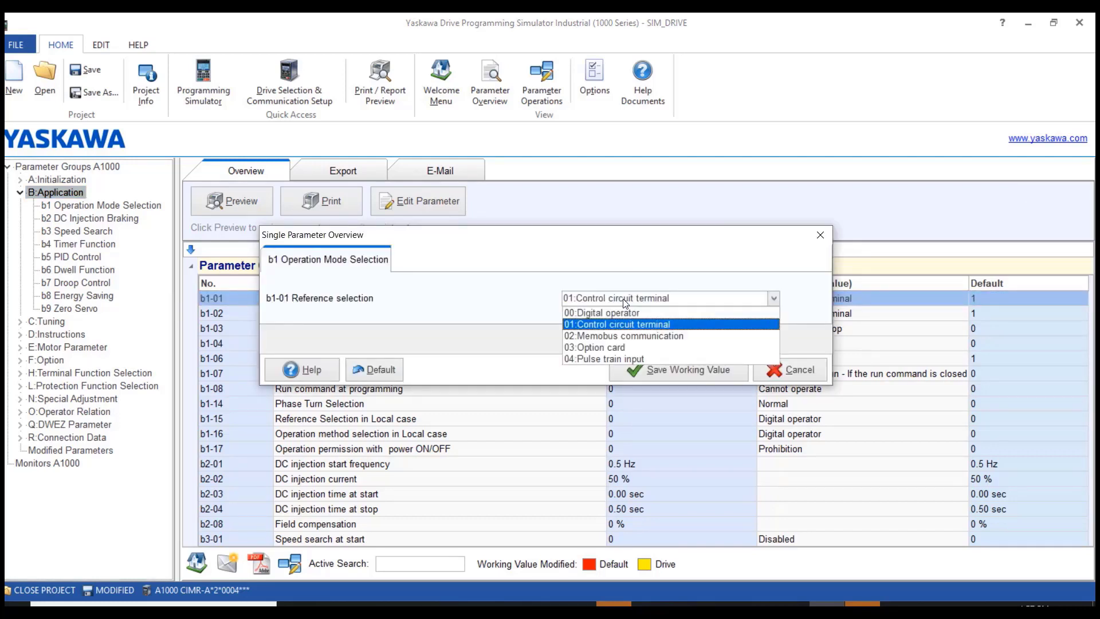
click(615, 311)
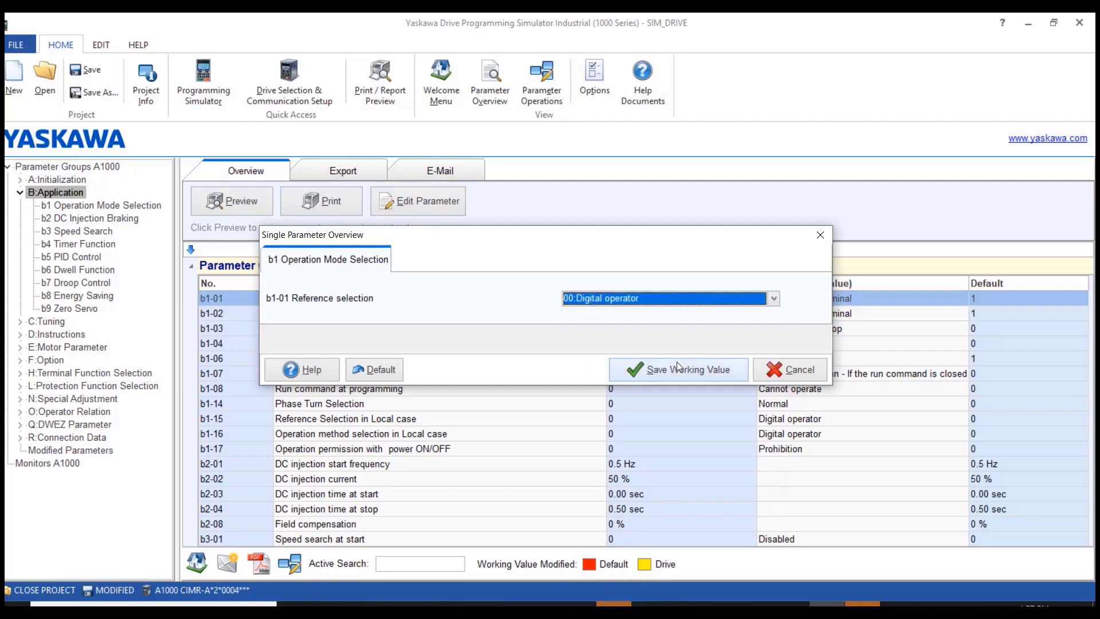
click(678, 363)
- Set parameter b1-02 Operation method selection to 00:Digital operator and save the working value
double_click(633, 313)
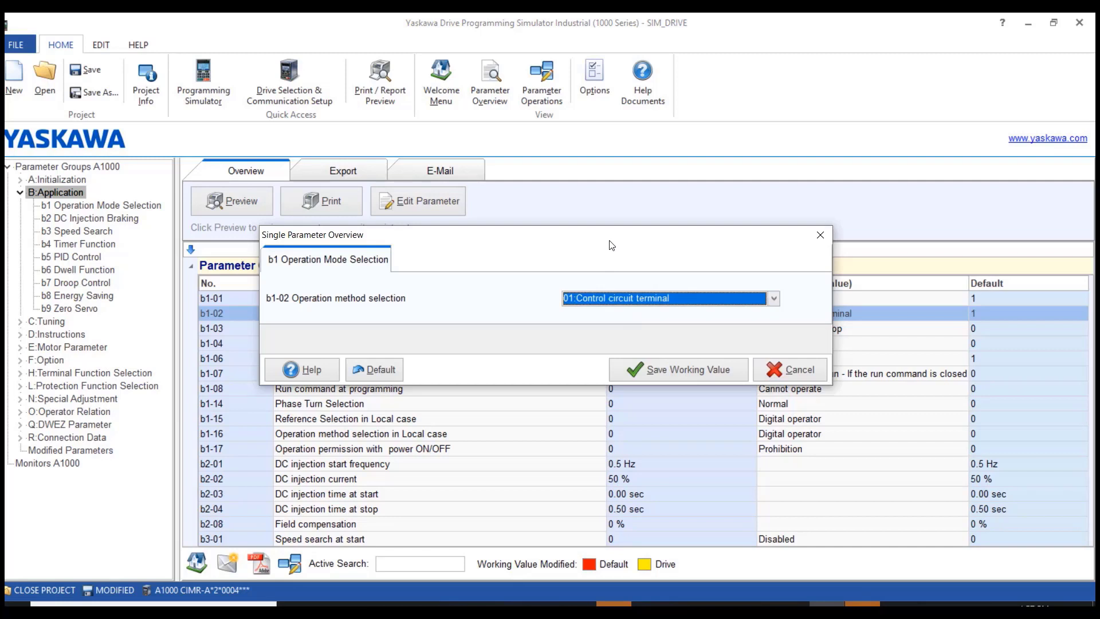
drag(611, 240, 652, 352)
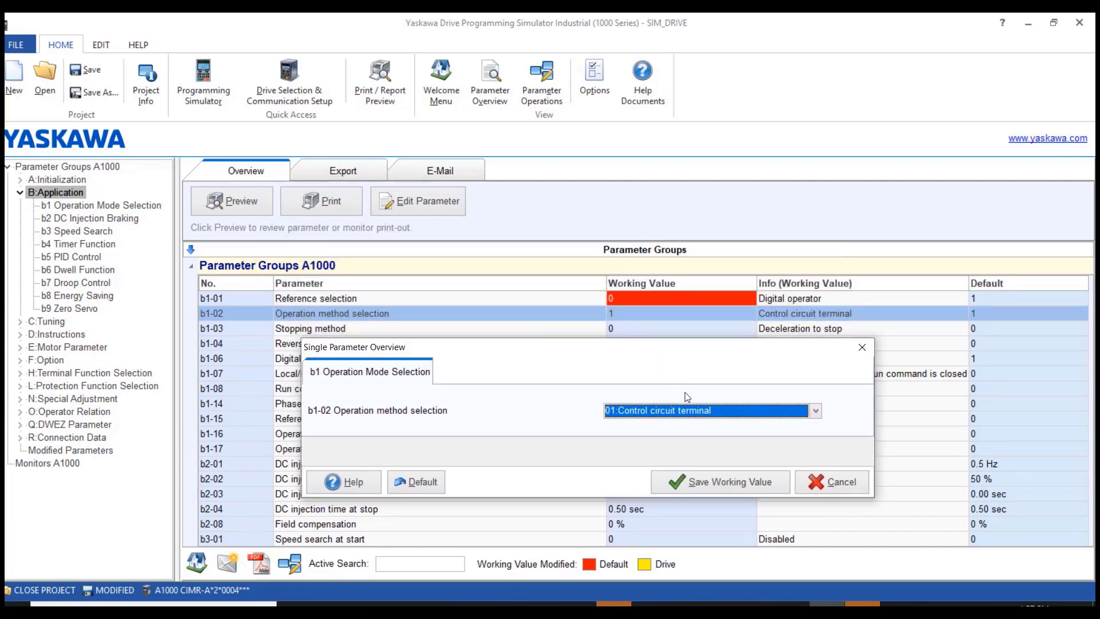
click(704, 413)
click(678, 424)
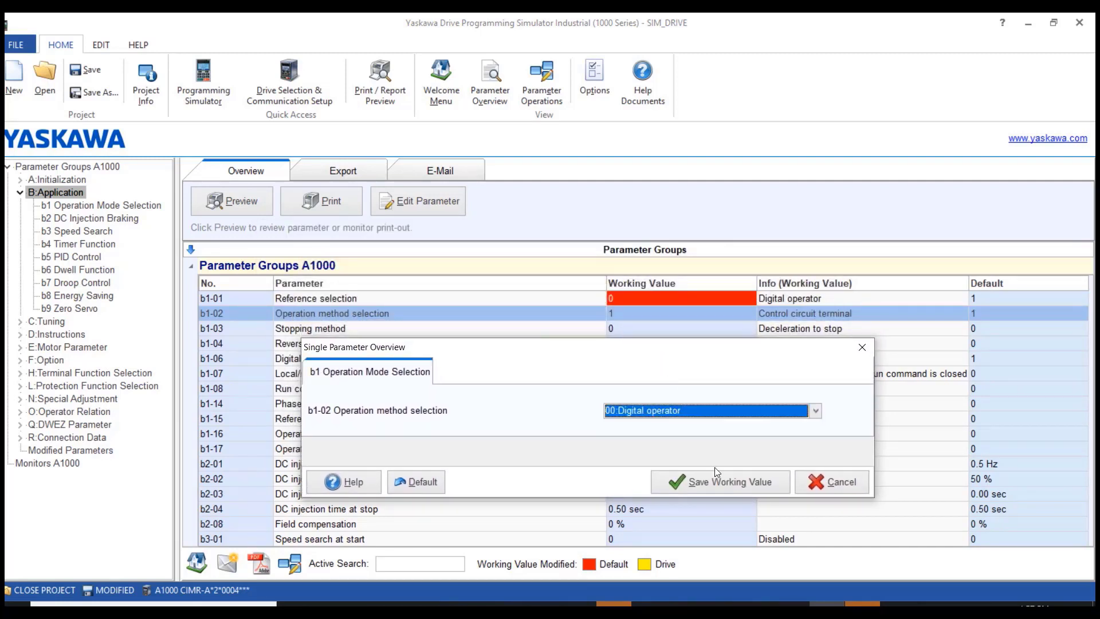
click(727, 485)
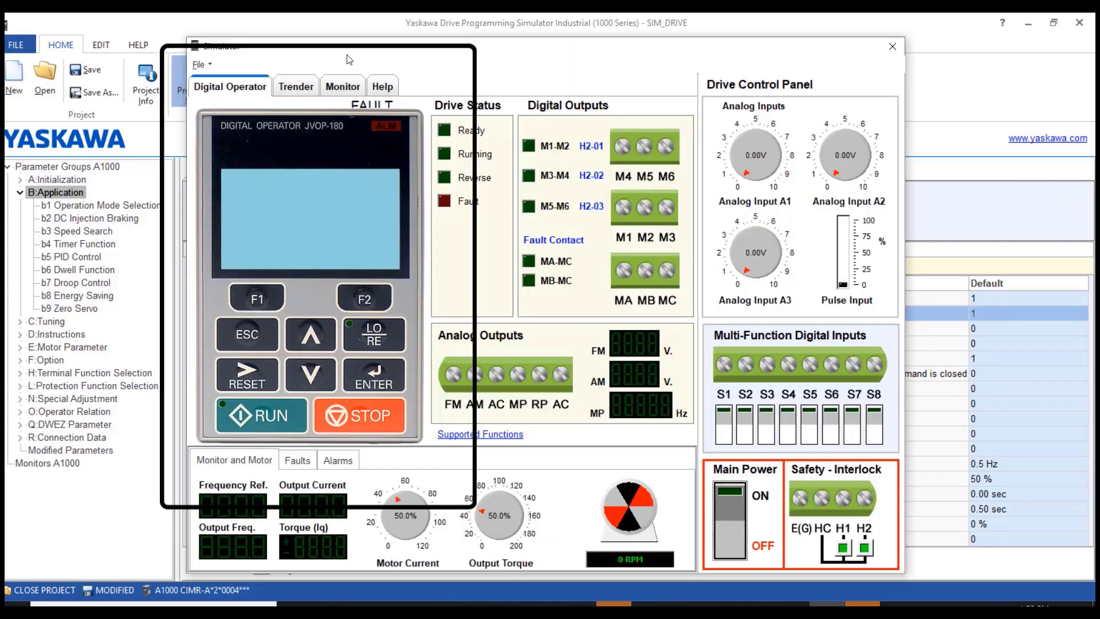
- Close the simulator window and show the E1 Motor 1 V/f Pattern Characteristics group under E:Motor Parameter
click(901, 47)
click(81, 207)
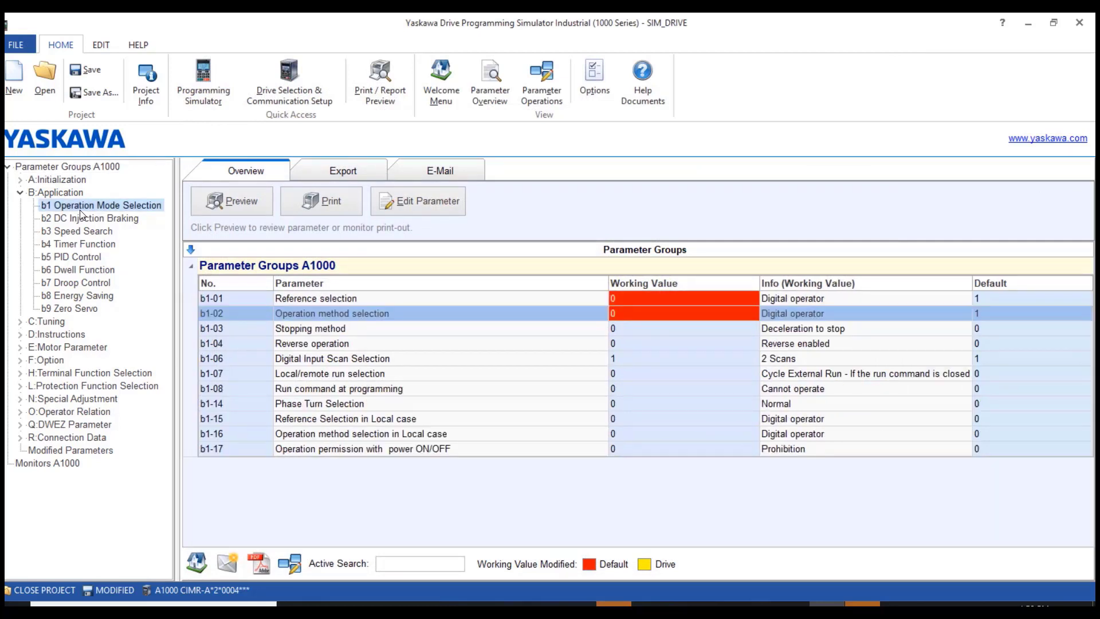
double_click(67, 347)
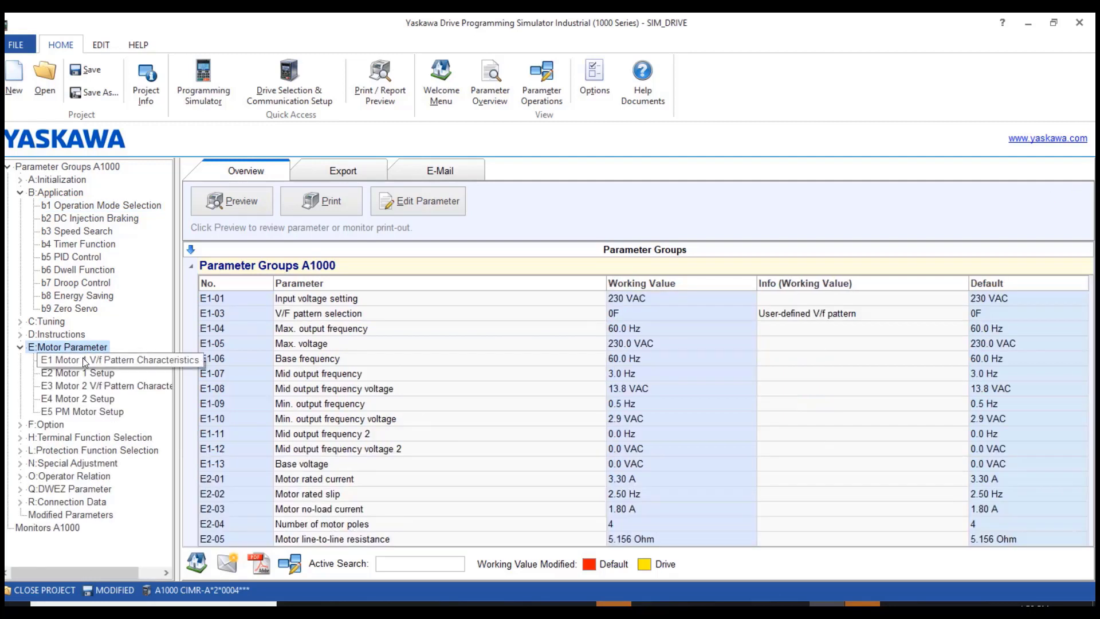
click(77, 361)
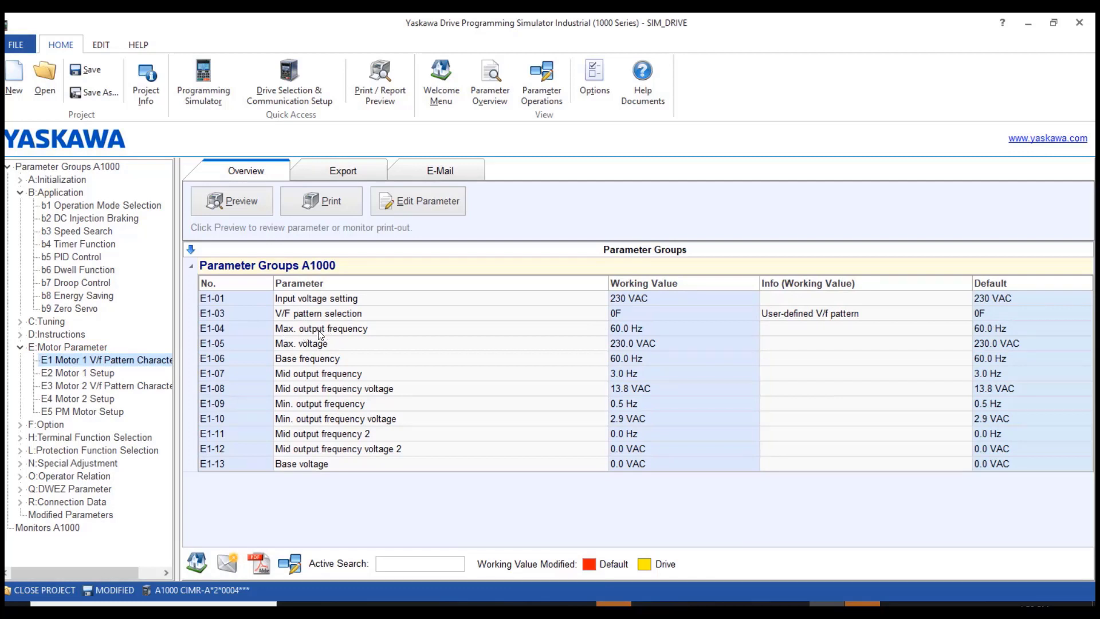
- Set E1-04 Max. output frequency to 40 Hz, save it and accept the related change of parameter o1-10
double_click(627, 328)
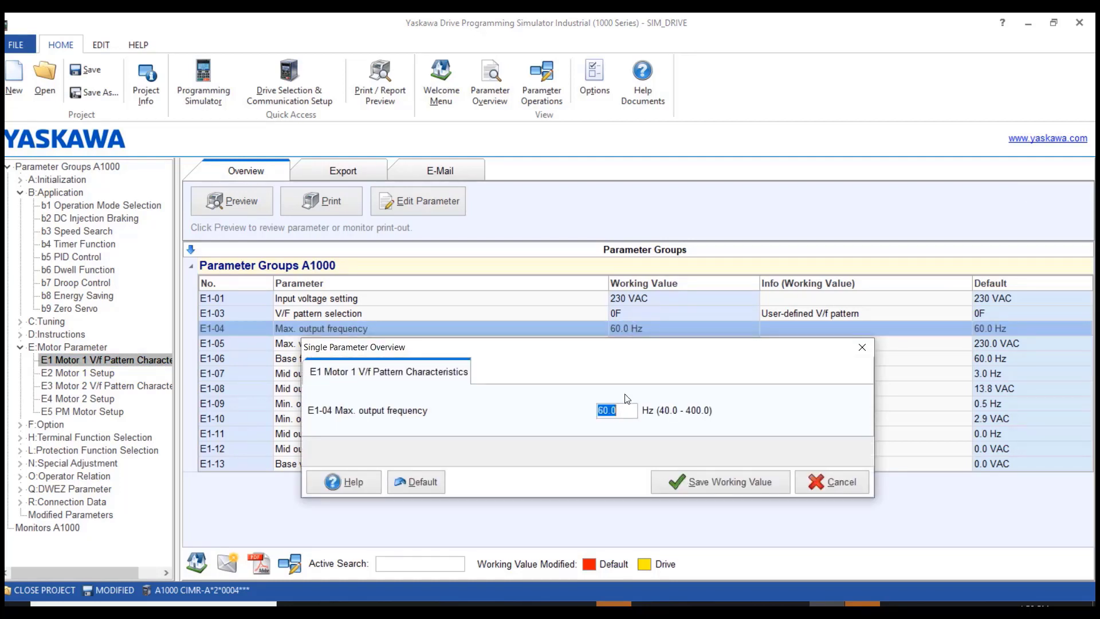
text(40)
click(717, 479)
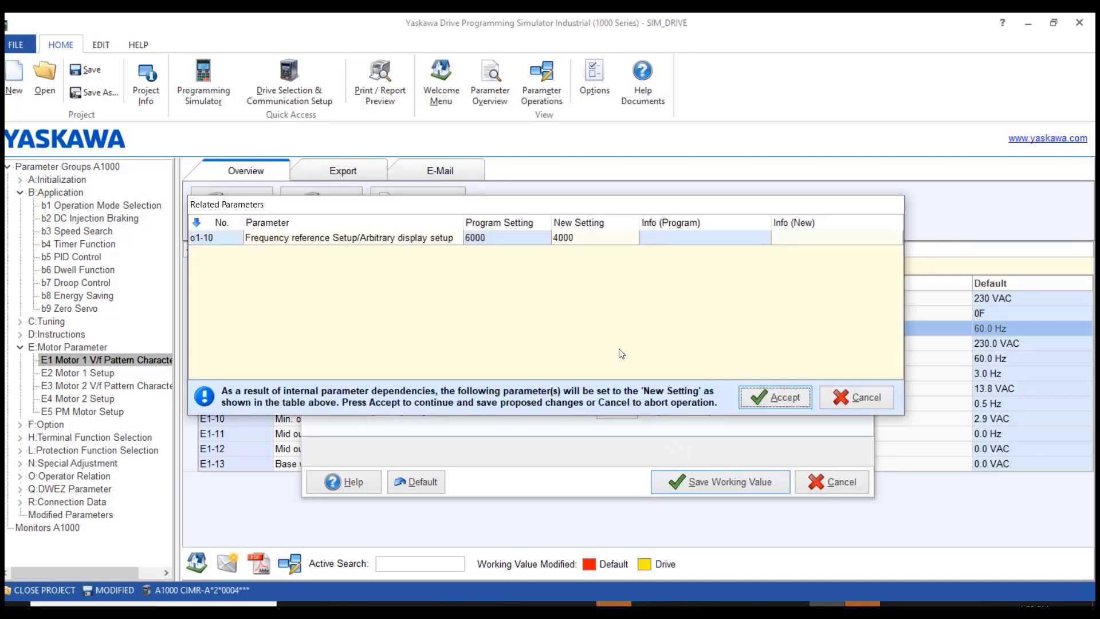
click(780, 395)
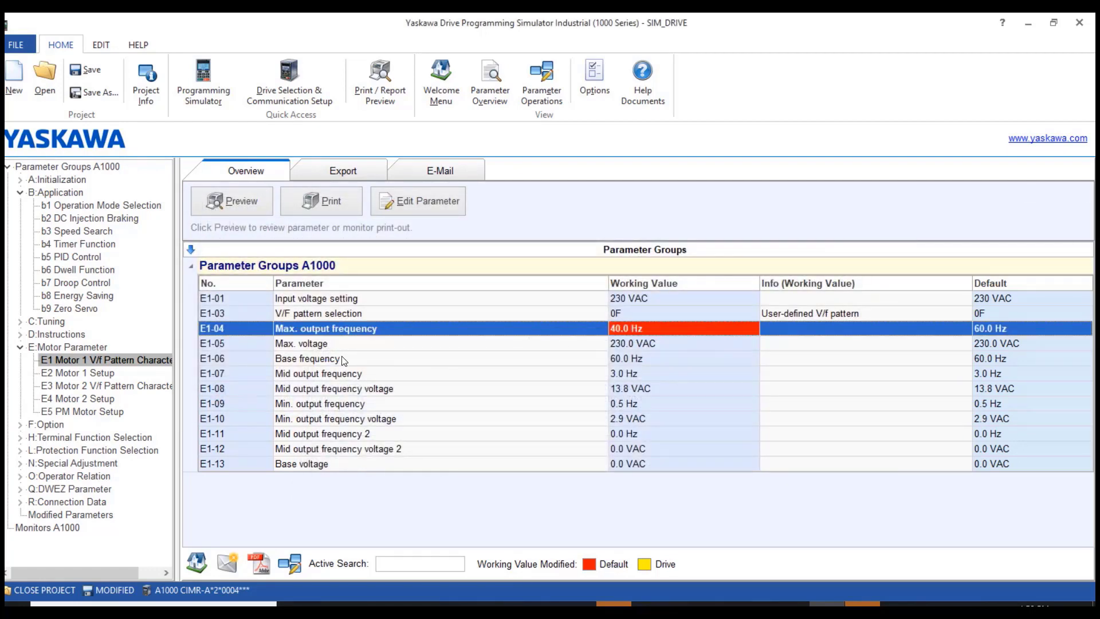
- Set E1-06 Base frequency to 40 Hz and save the working value
click(629, 360)
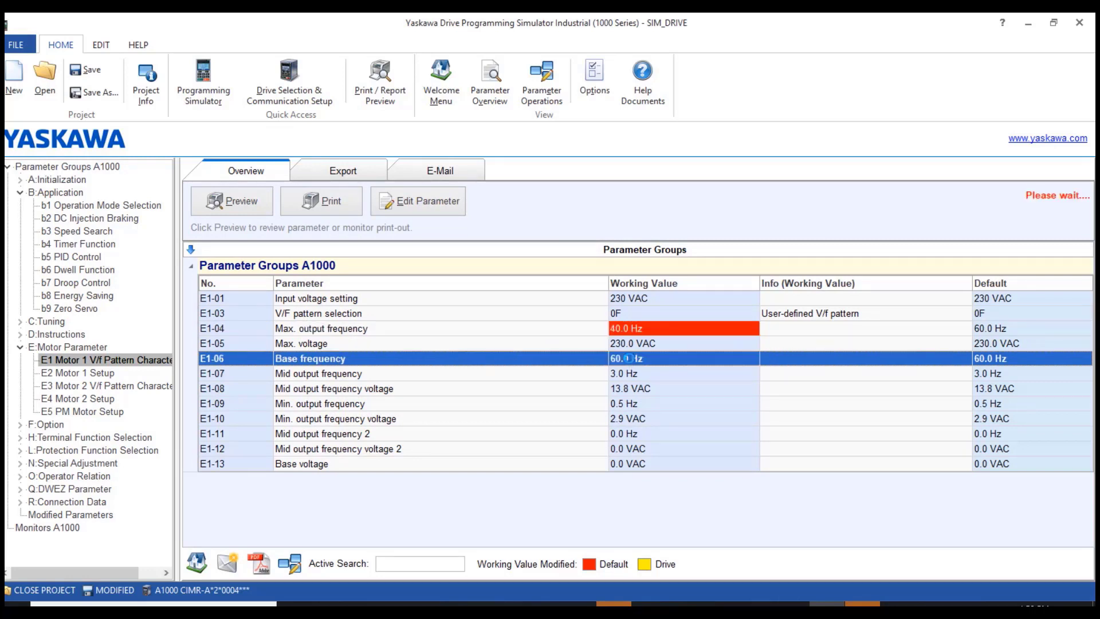
text(40)
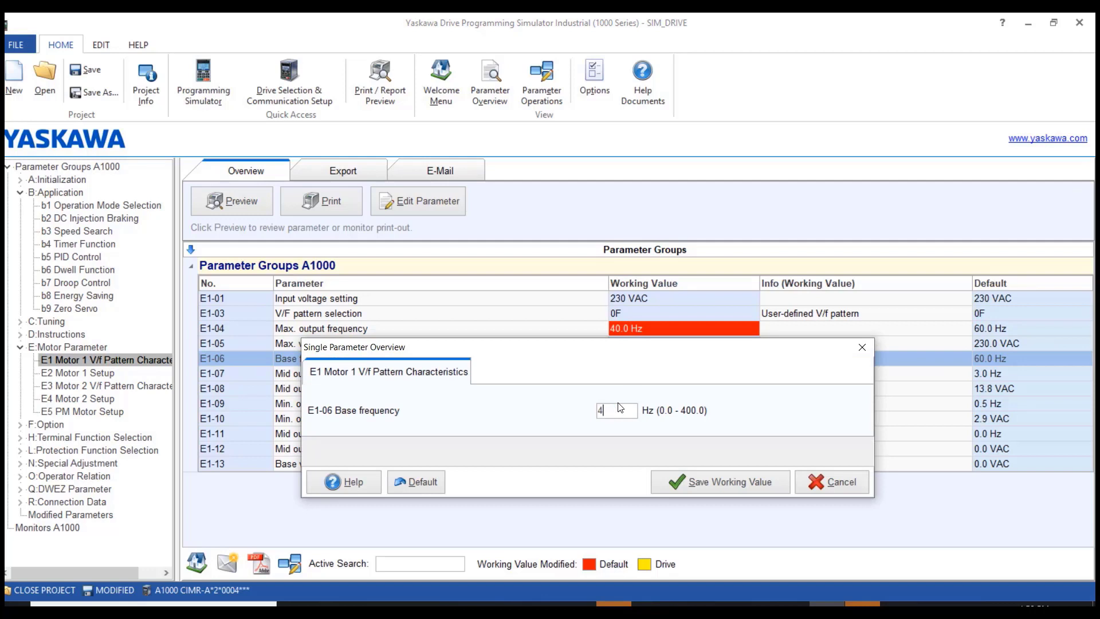
click(729, 489)
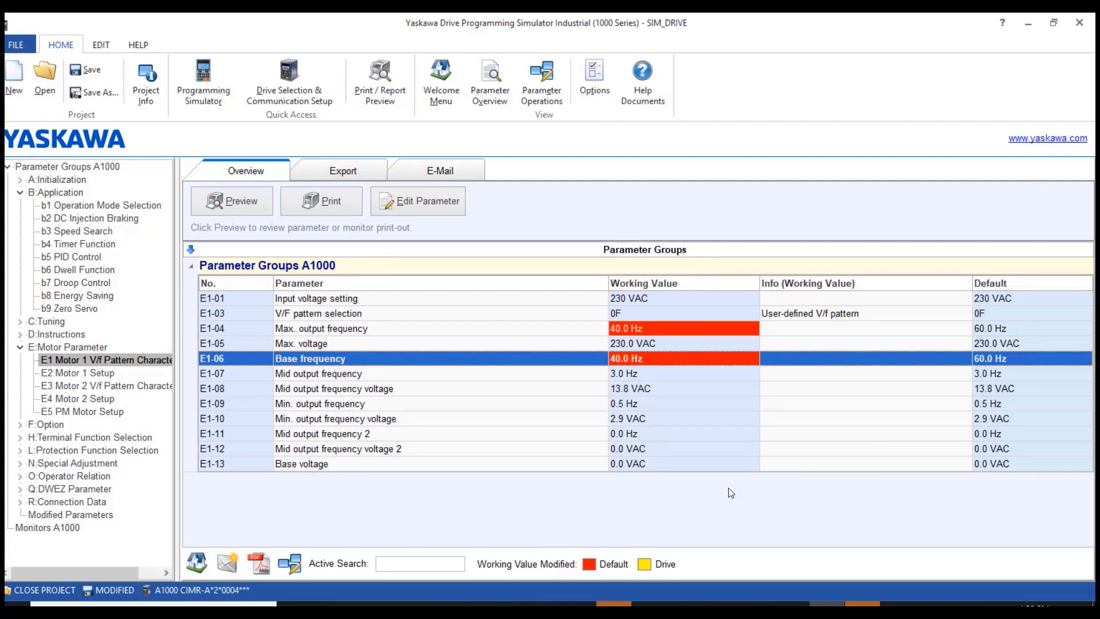
- Open the Programming Simulator, switch the main power on and give the run command from the digital operator
click(201, 102)
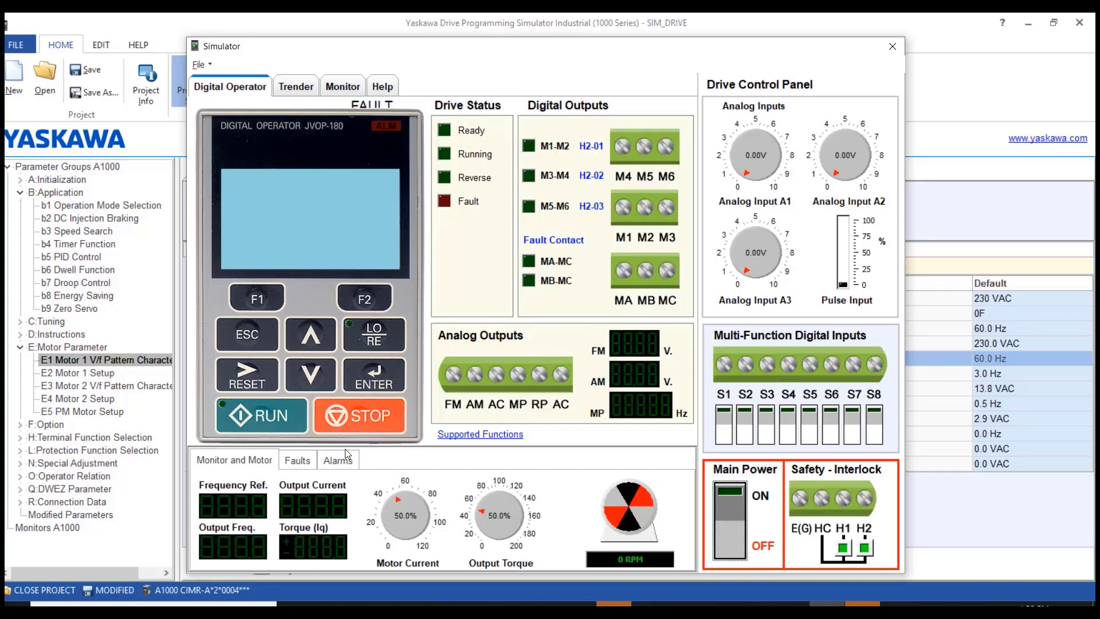
click(726, 544)
click(270, 417)
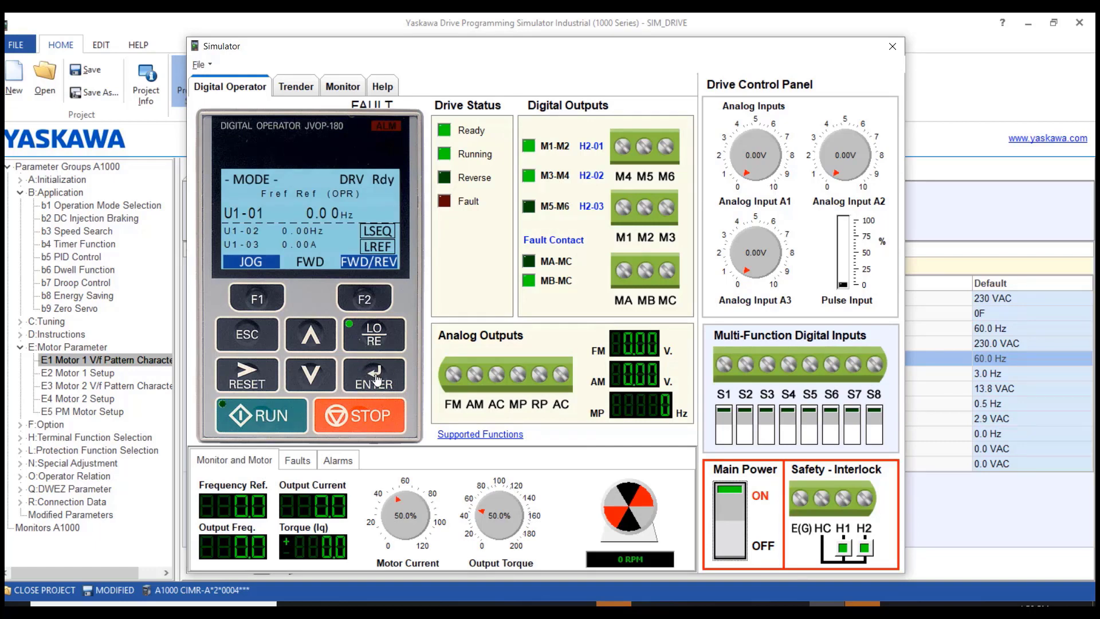
- Run the drive at a frequency reference of 25.00 Hz entered in U1-01 on the digital operator, and stop it
click(354, 371)
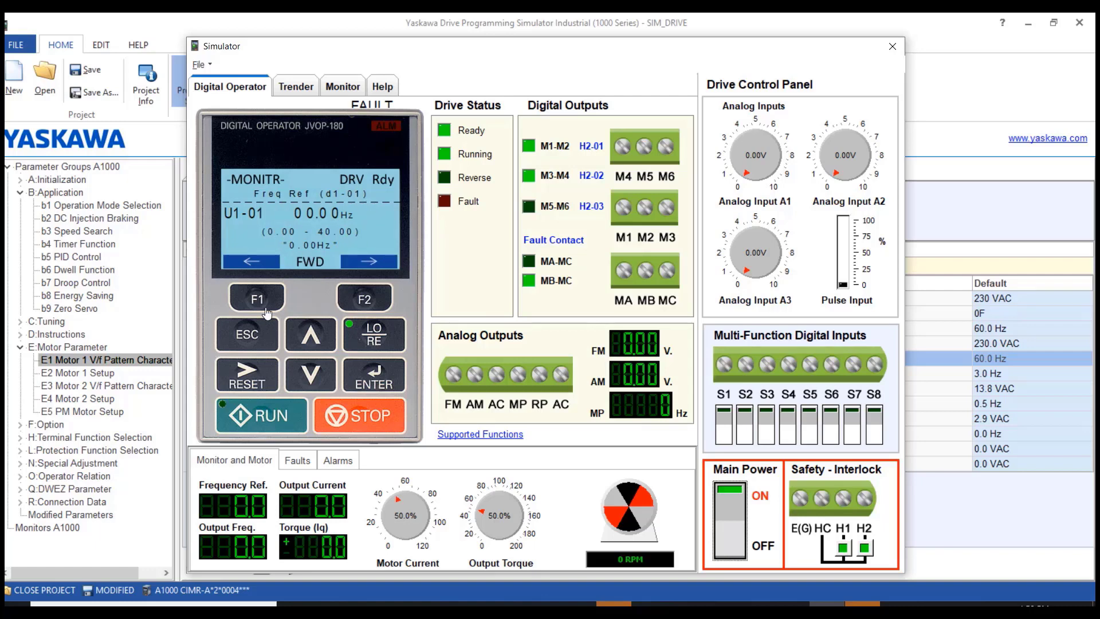
click(252, 375)
click(248, 387)
click(369, 371)
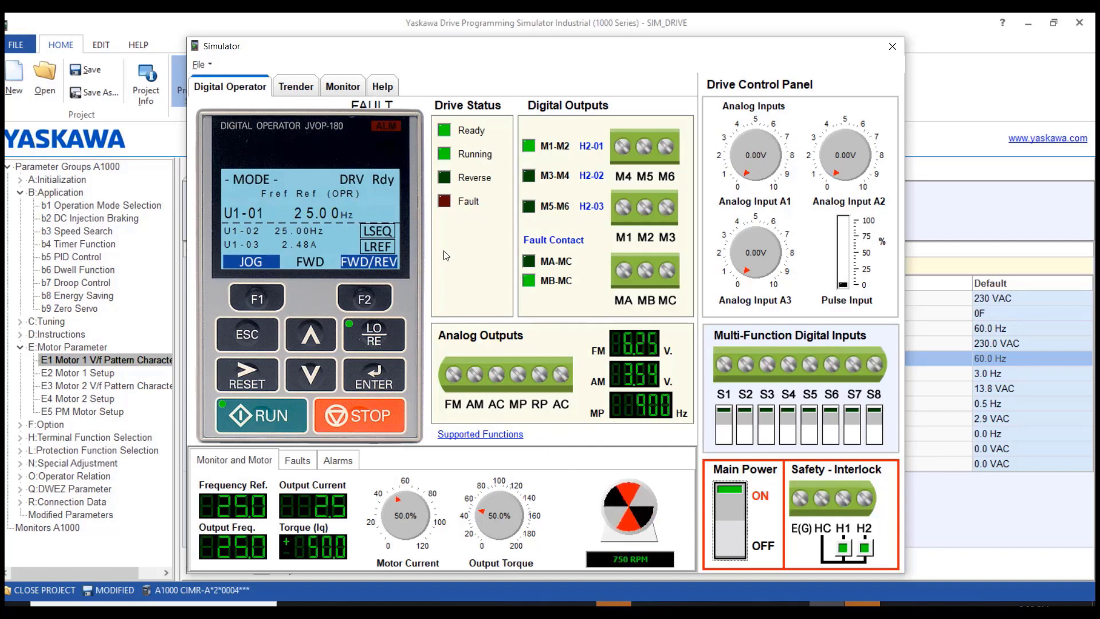
click(369, 421)
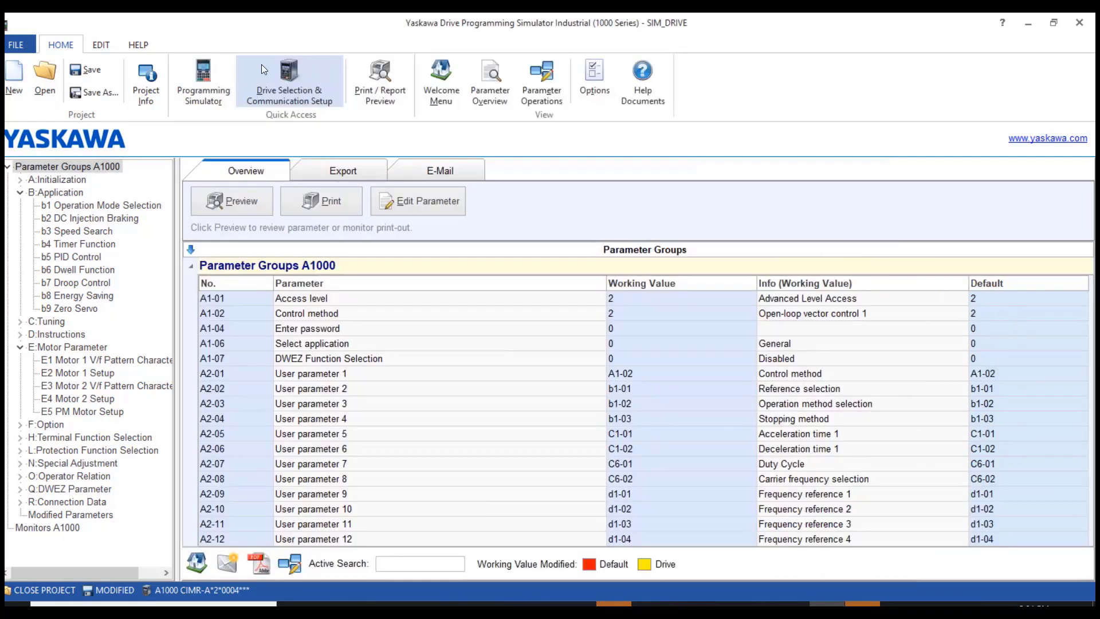
- Open the Program Help document for the simulator
click(141, 45)
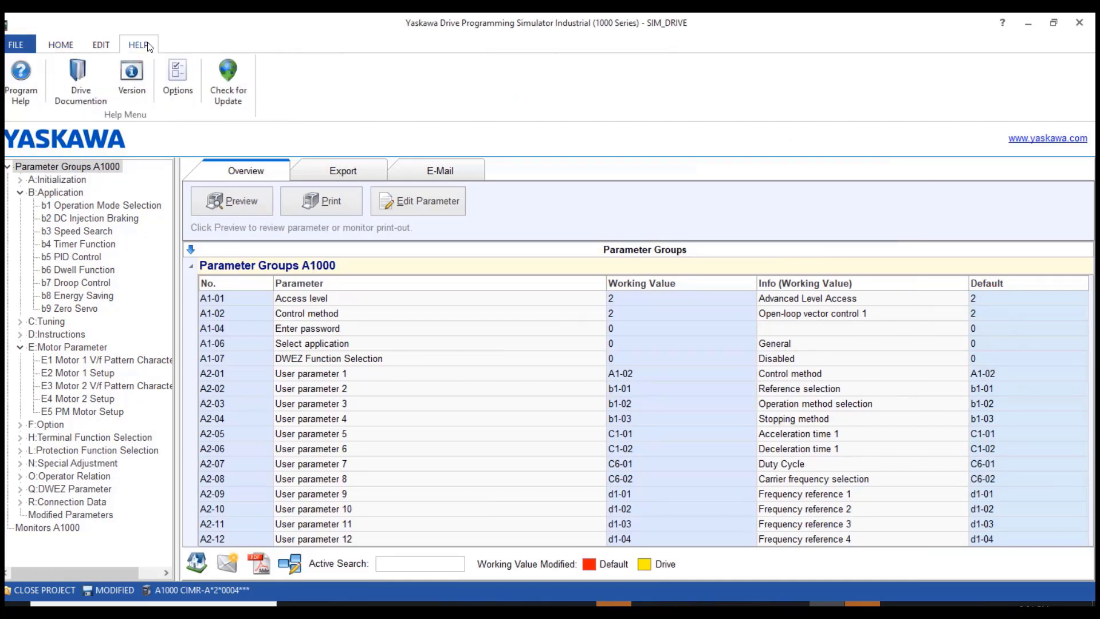
click(98, 74)
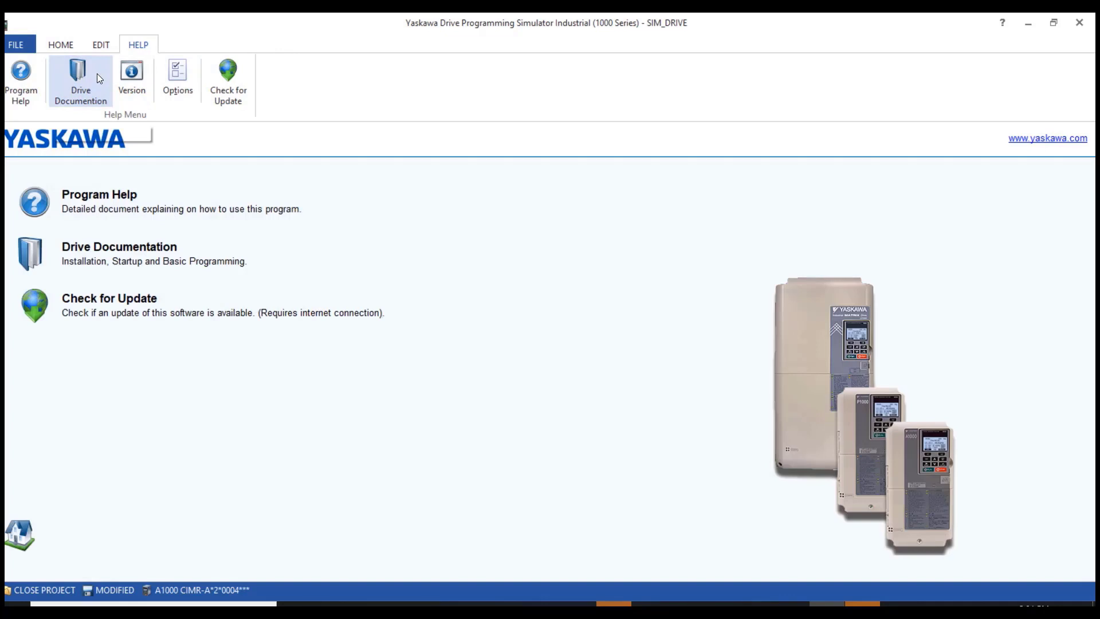
click(114, 198)
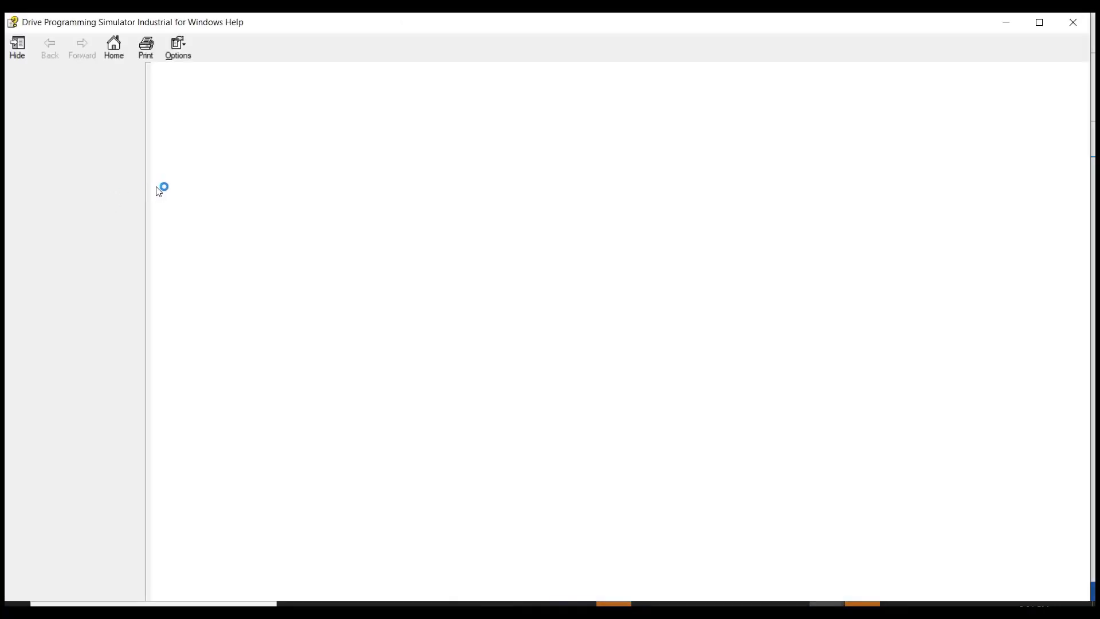
- Browse the help topics on Getting Started, Parameters and Programming Simulator, including Parameter Overview, Edit Parameters and Simulating External I/O
click(18, 134)
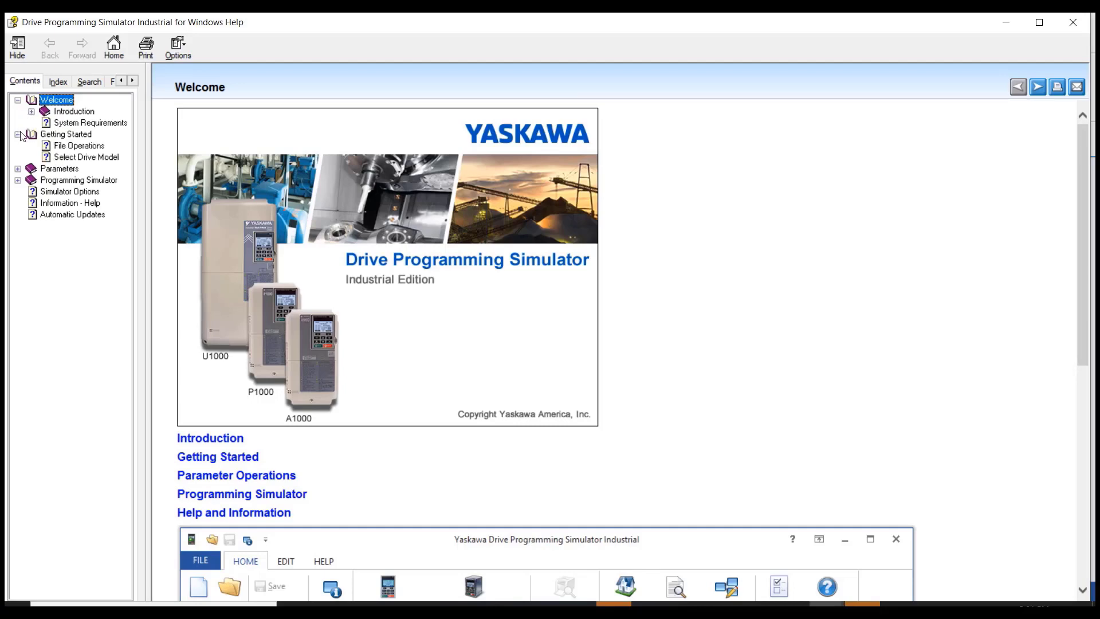
click(52, 147)
click(18, 168)
click(86, 180)
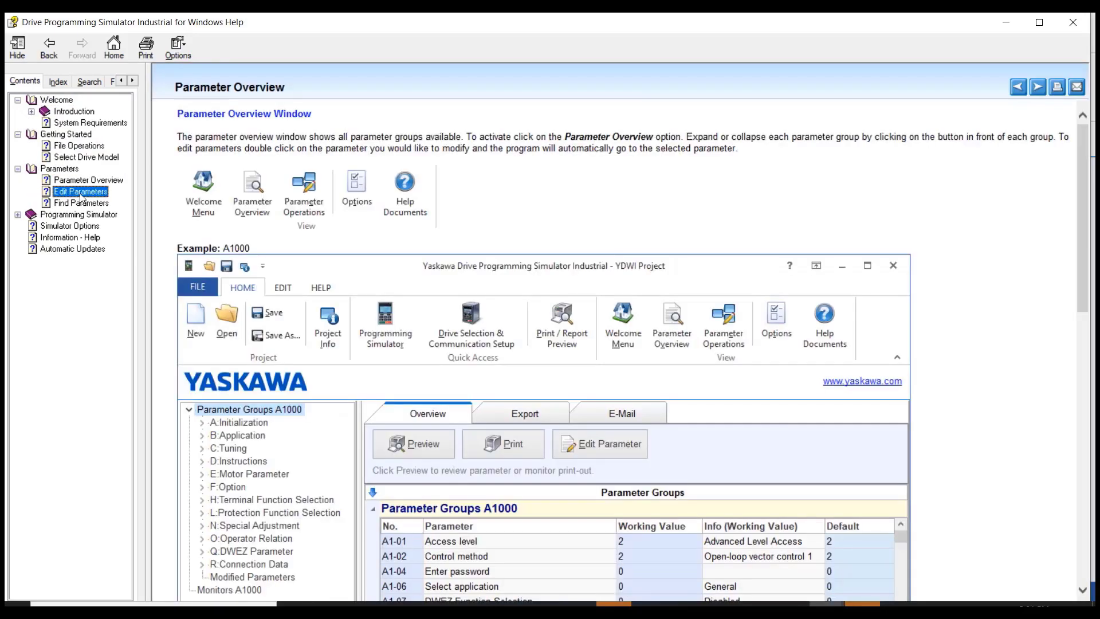
click(80, 191)
click(18, 214)
click(87, 238)
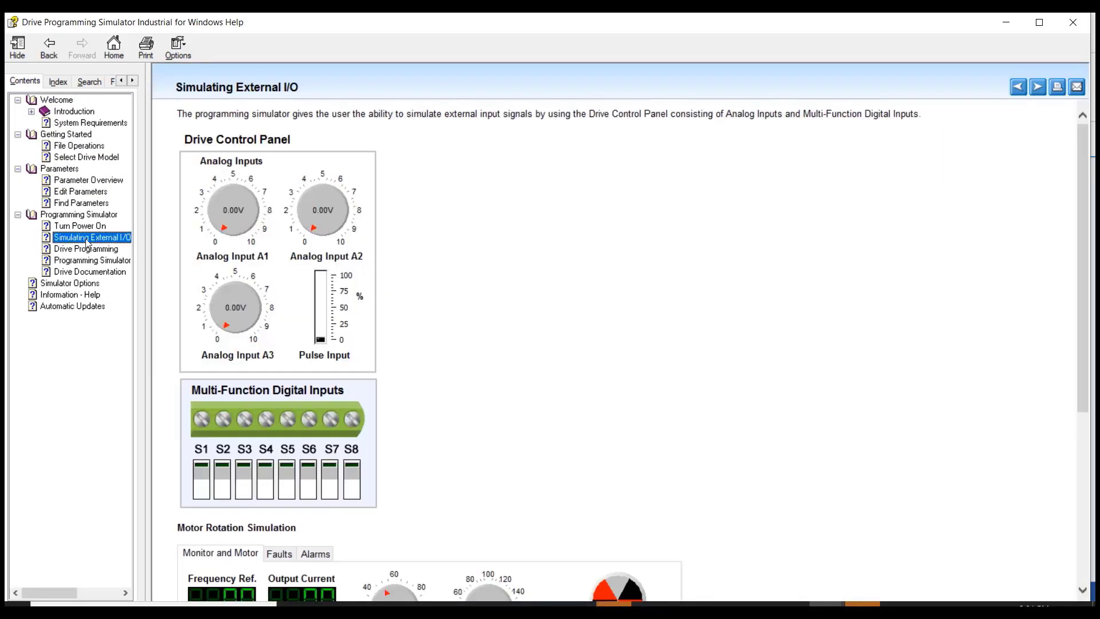